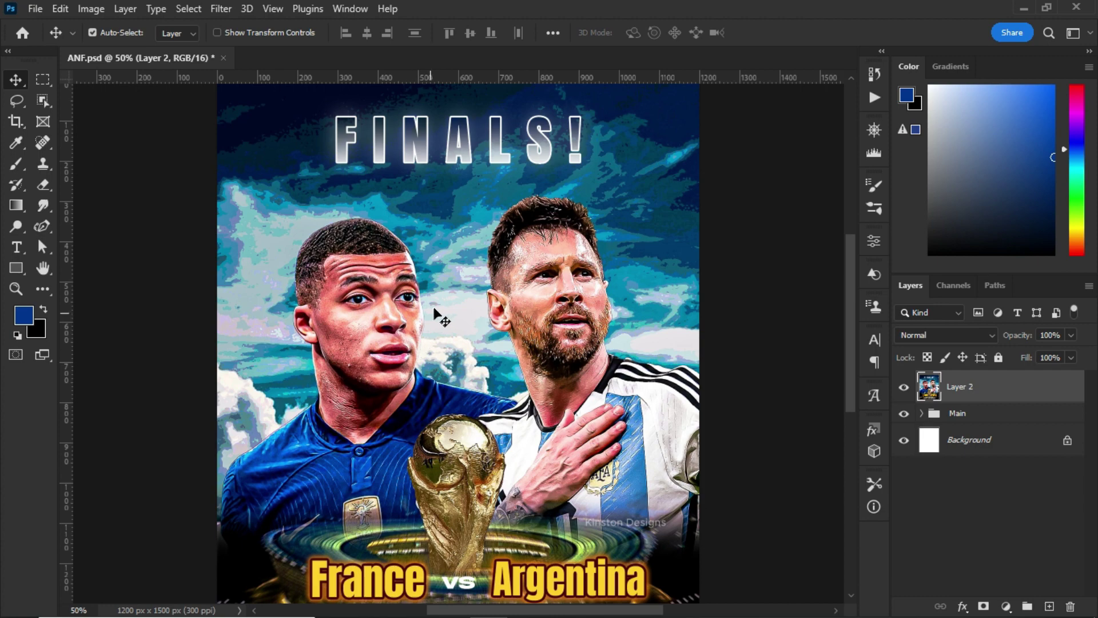
# Review the finished France vs Argentina poster and hide the merged Layer 2
pyautogui.scroll(-5, 495, 294)
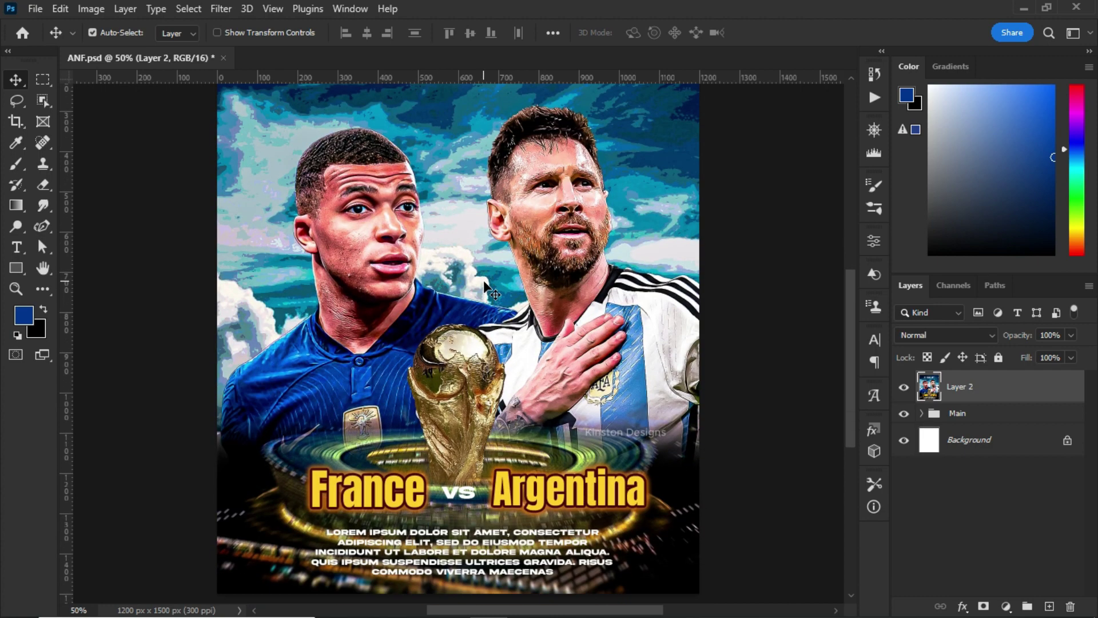
pyautogui.scroll(5, 485, 281)
pyautogui.scroll(2, 484, 281)
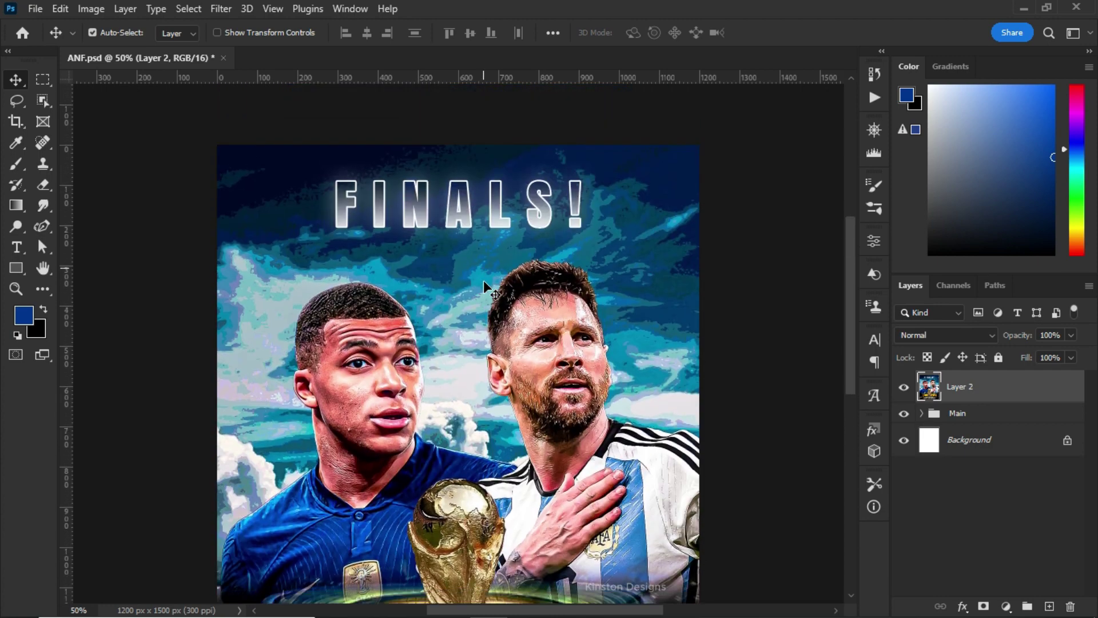
pyautogui.scroll(-2, 485, 282)
pyautogui.scroll(1, 484, 282)
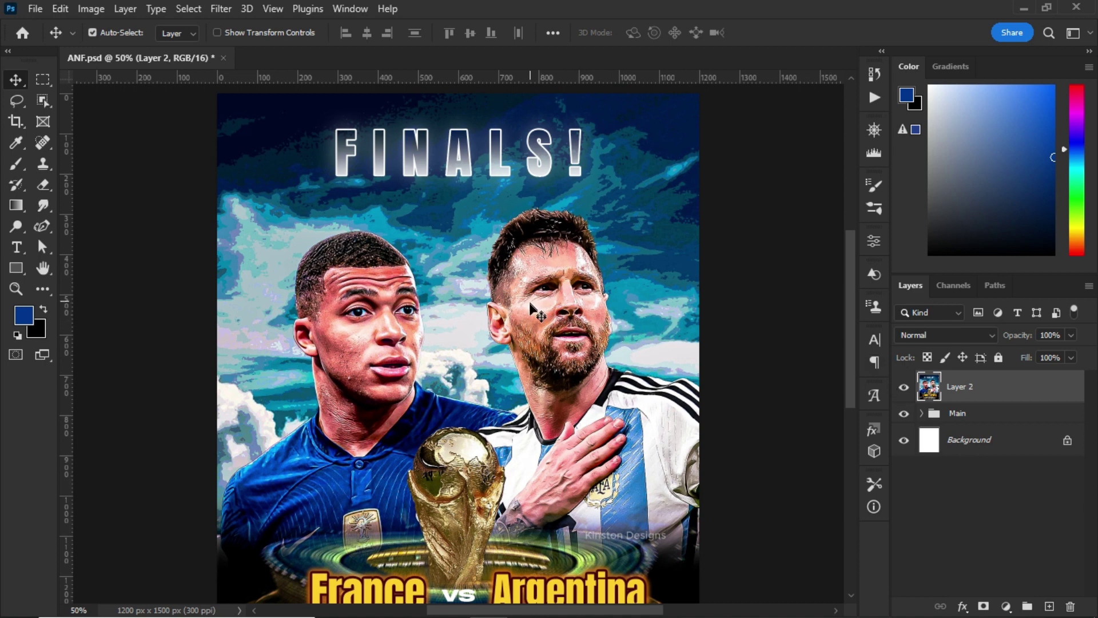
pyautogui.click(904, 387)
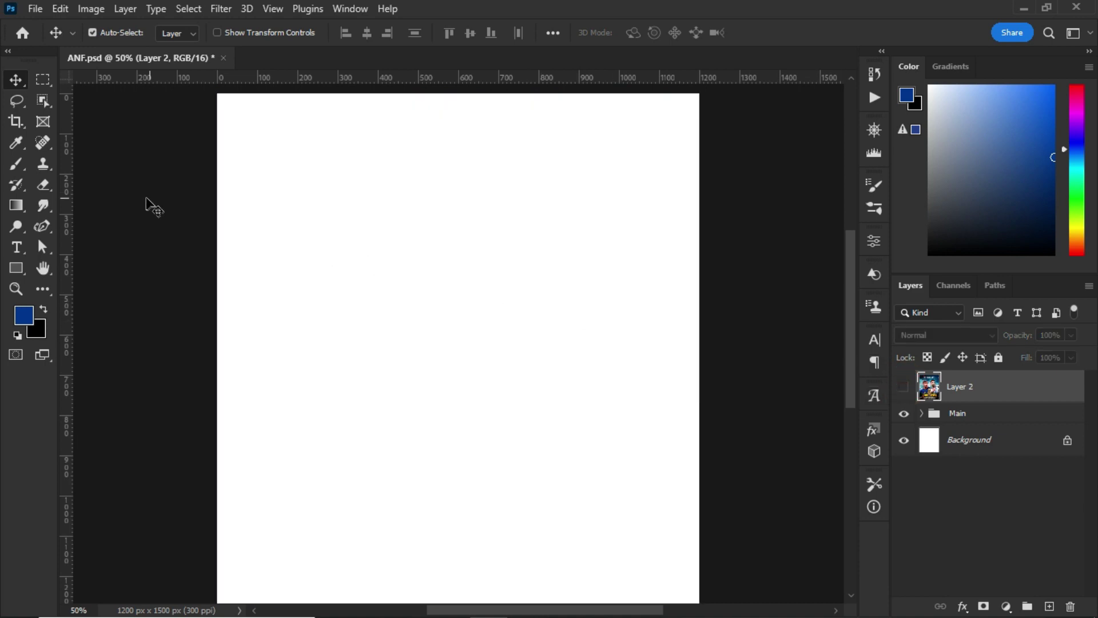
pyautogui.hotkey('ctrl', '-')
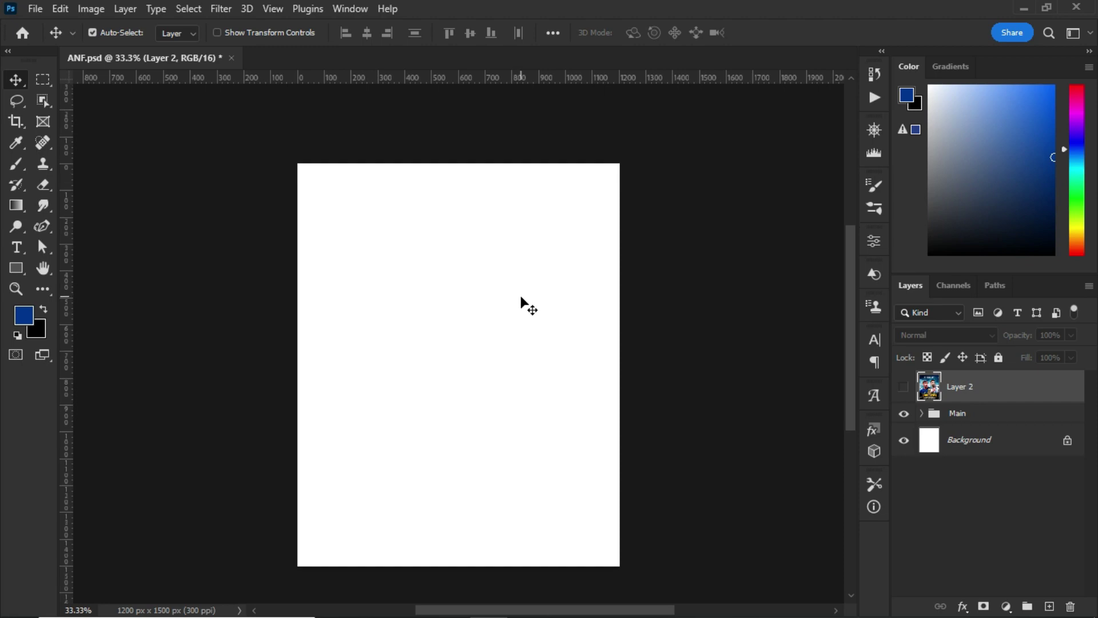
# Create a white 4 x 5 inch, 16-bit RGB document at 300 pixels/inch and close it
pyautogui.click(33, 8)
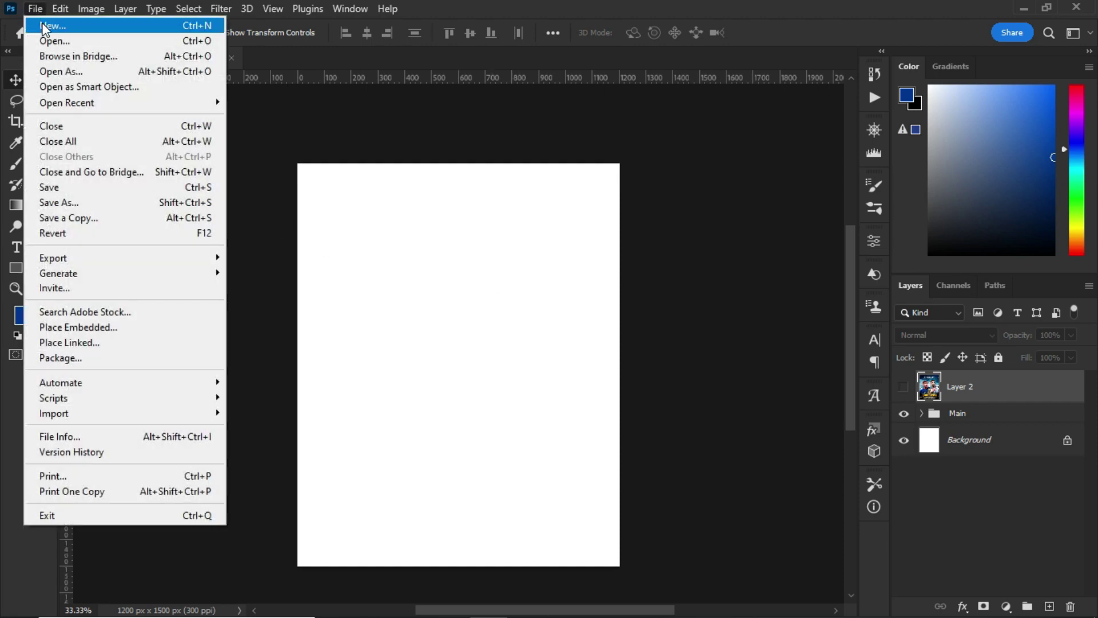
pyautogui.click(43, 25)
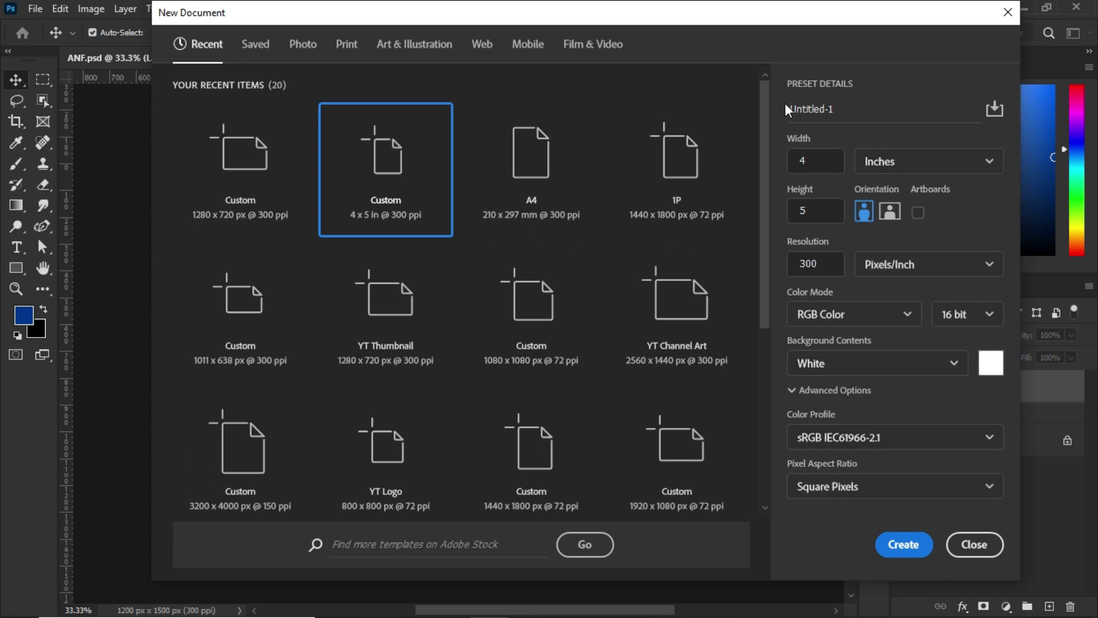
pyautogui.click(904, 544)
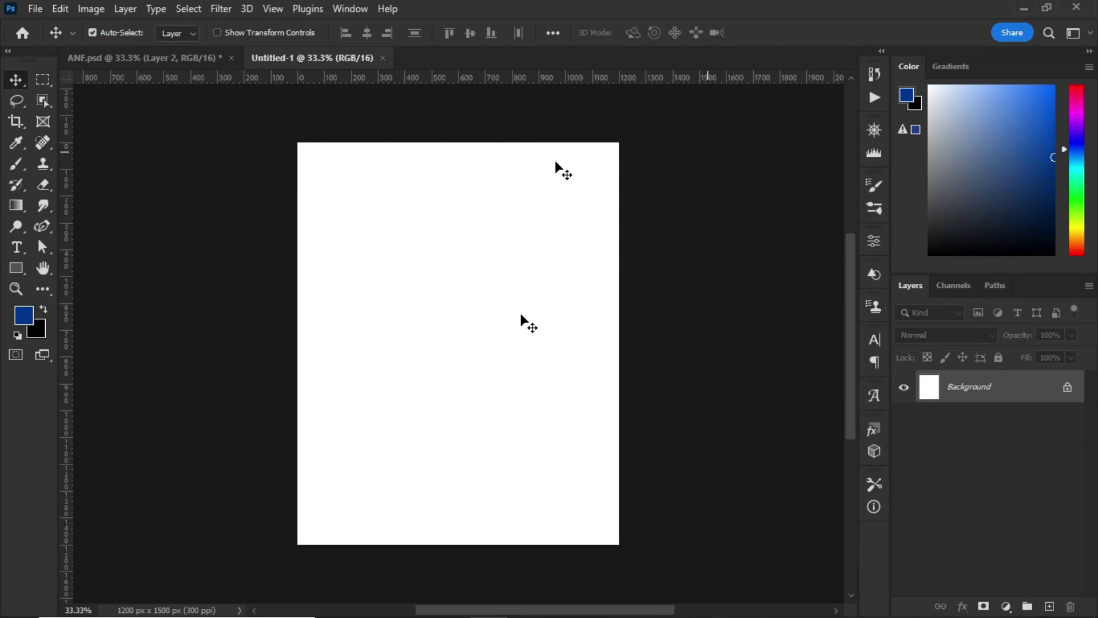
pyautogui.click(383, 57)
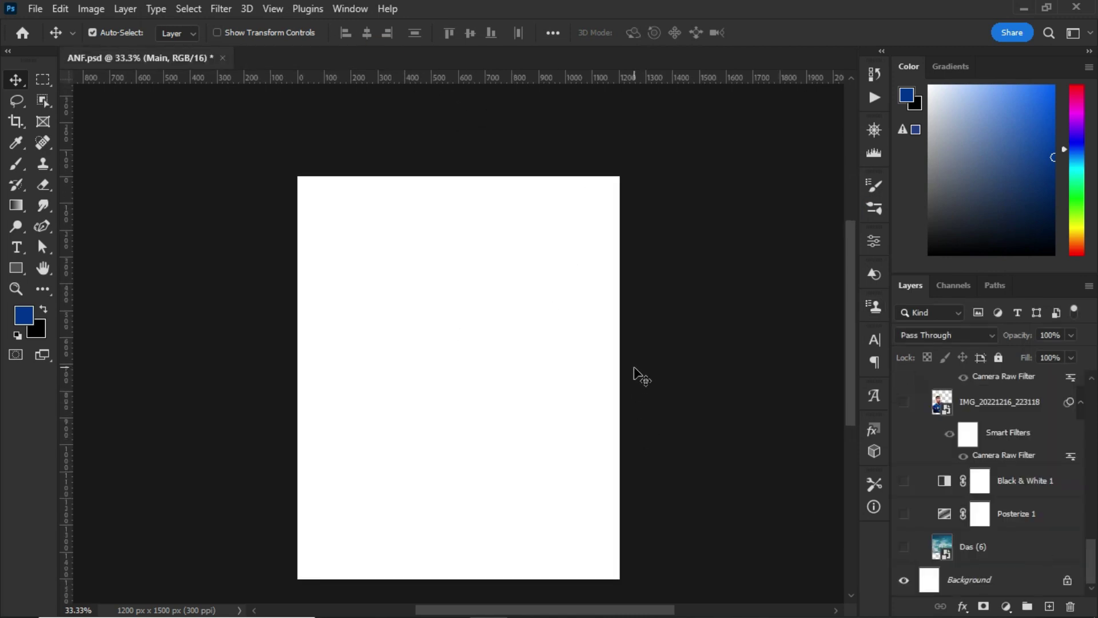
# Show the Das (6) sky layer and the Posterize 1 and Black & White 1 adjustments above it
pyautogui.scroll(-1, 643, 377)
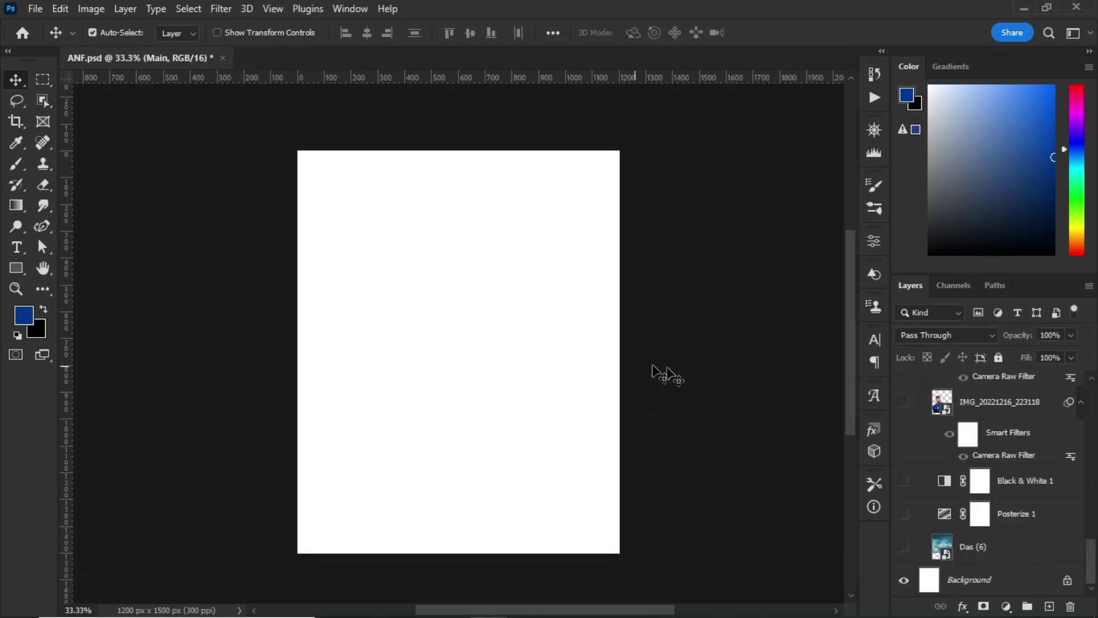
pyautogui.click(904, 547)
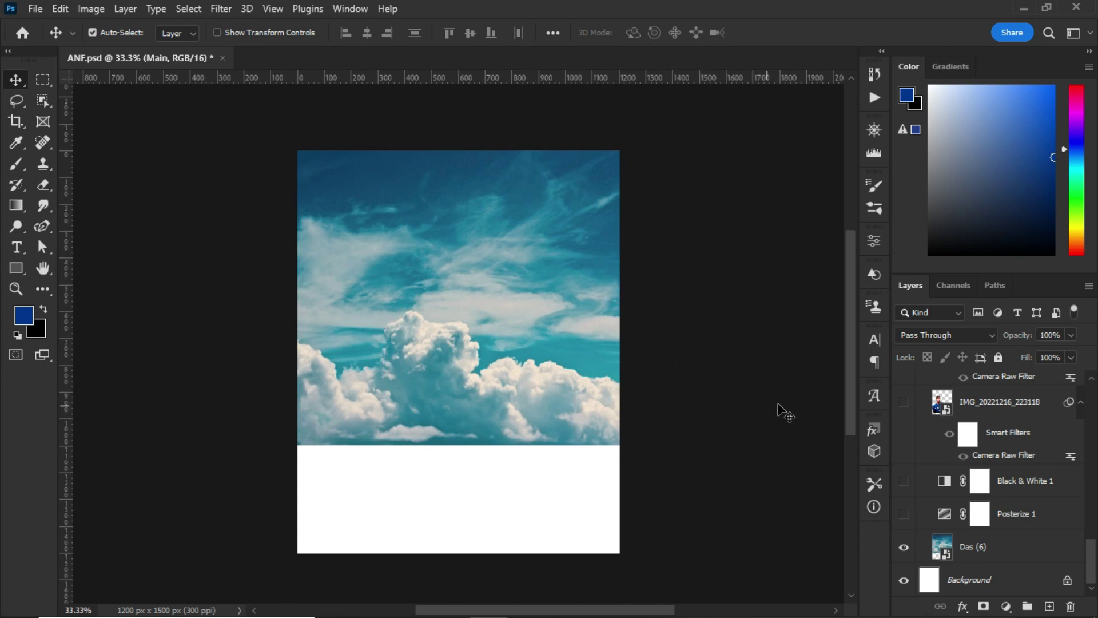
pyautogui.click(1022, 550)
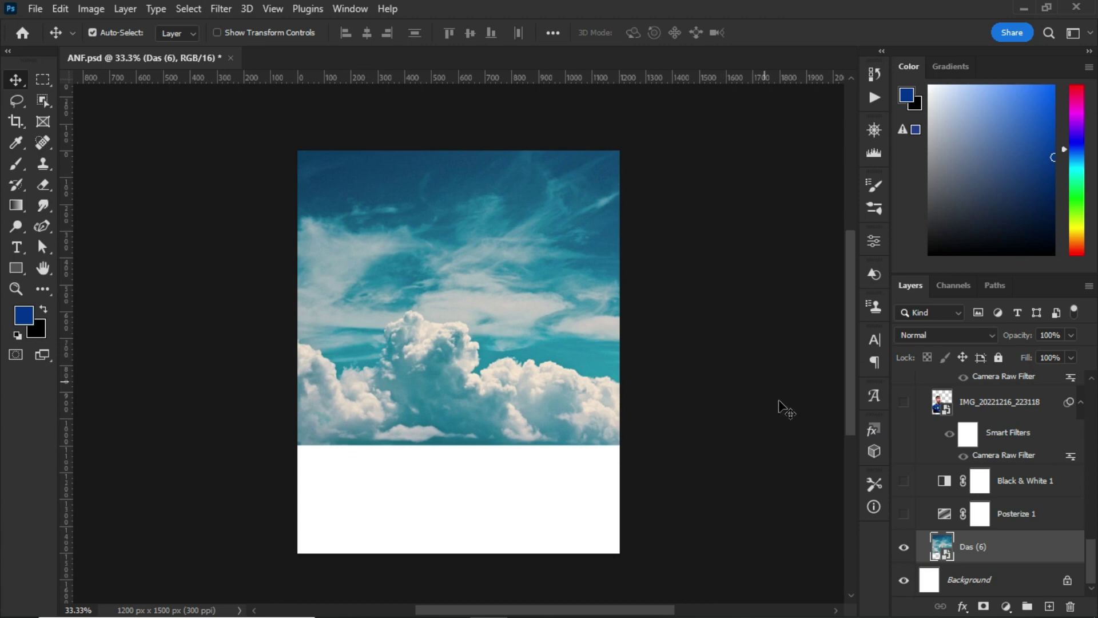
pyautogui.click(905, 514)
pyautogui.click(904, 482)
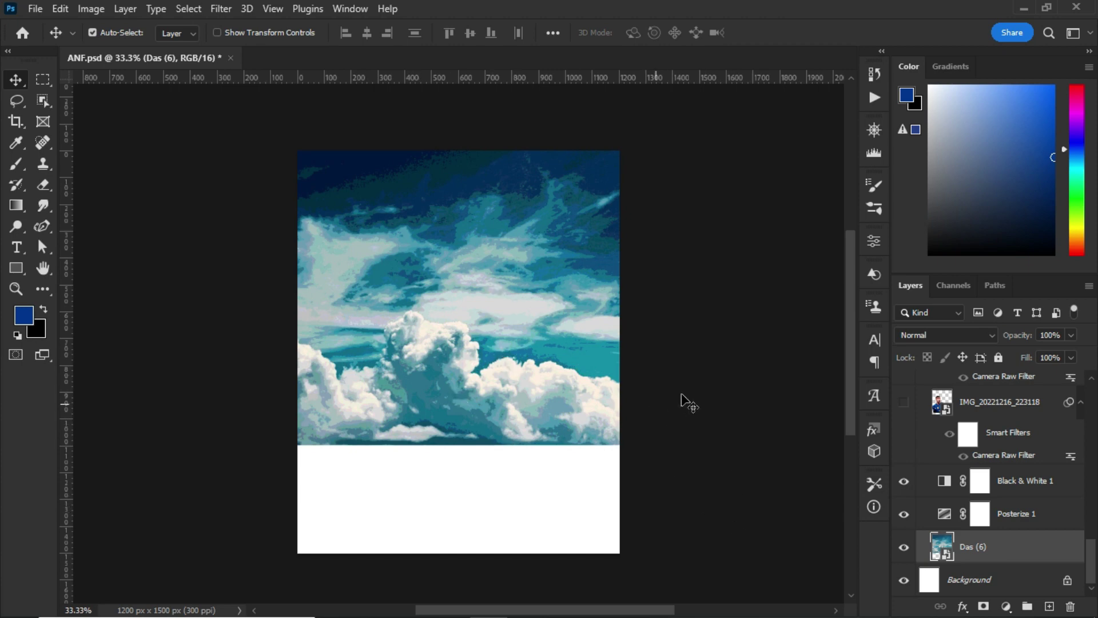
# Examine the levels setting of the Posterize 1 adjustment layer and close its properties
pyautogui.click(1016, 511)
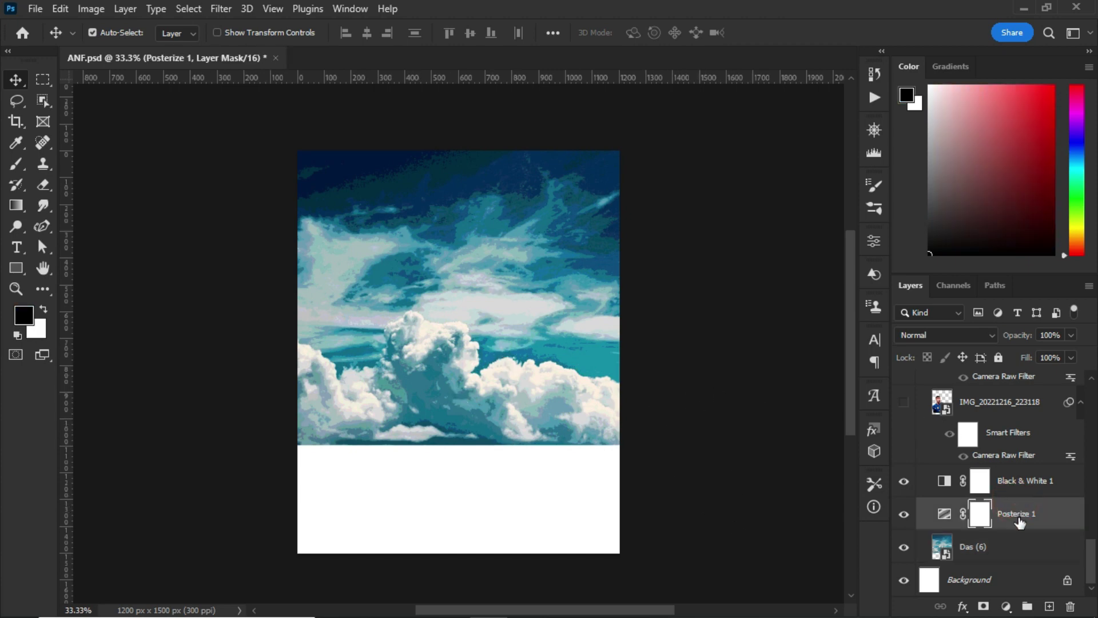
pyautogui.click(1006, 606)
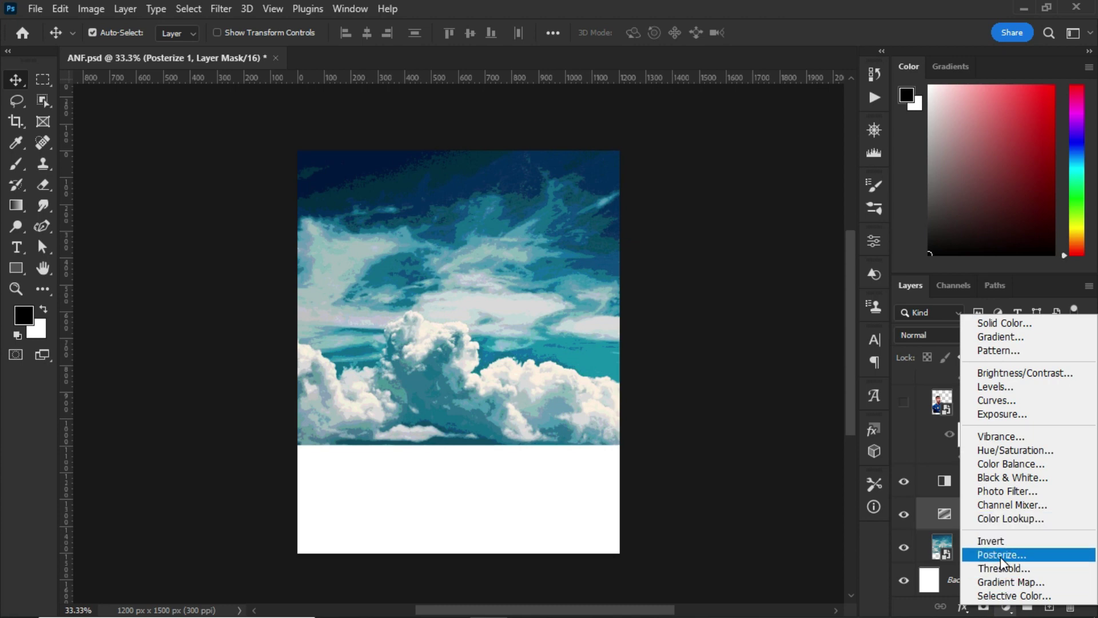
pyautogui.click(942, 515)
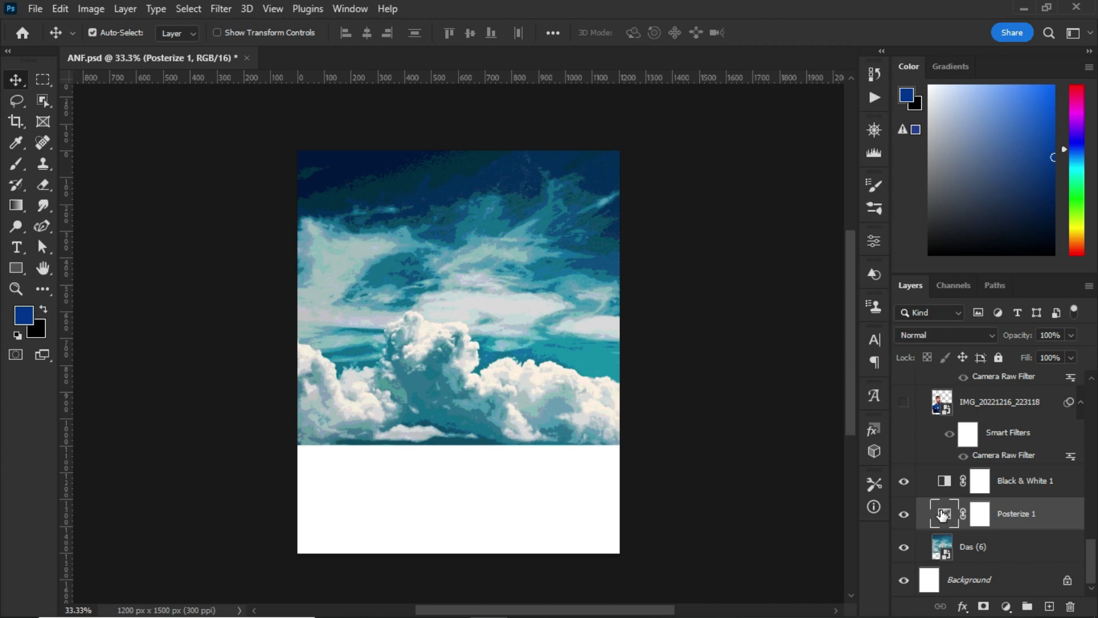
pyautogui.doubleClick(942, 515)
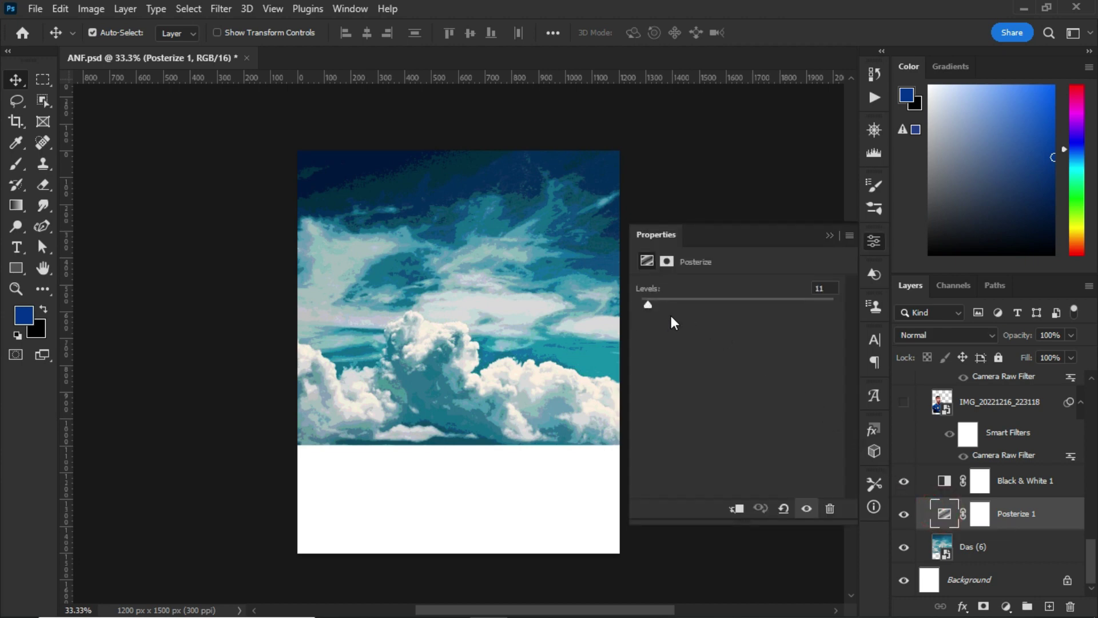
pyautogui.click(830, 236)
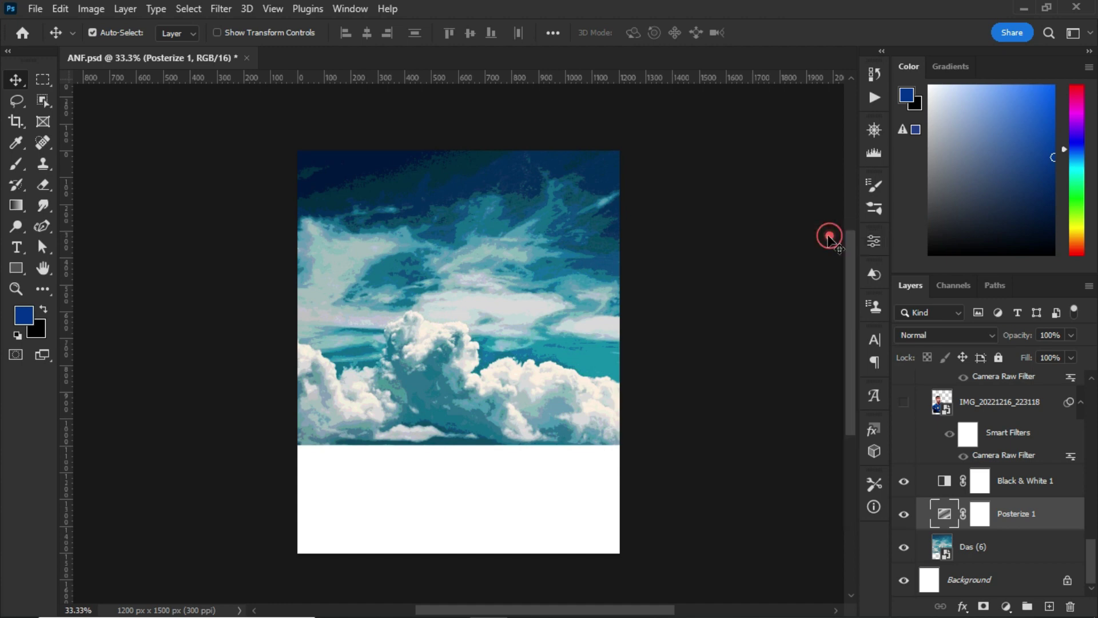
# Examine the color settings of the Black & White 1 adjustment layer and close its properties
pyautogui.click(1018, 483)
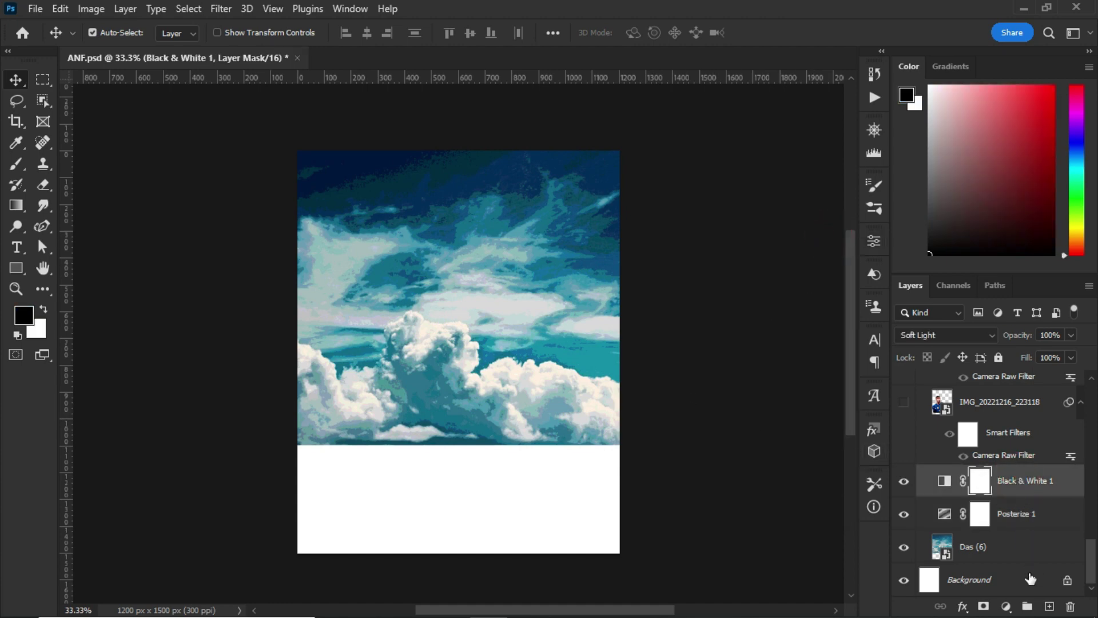
pyautogui.click(1005, 606)
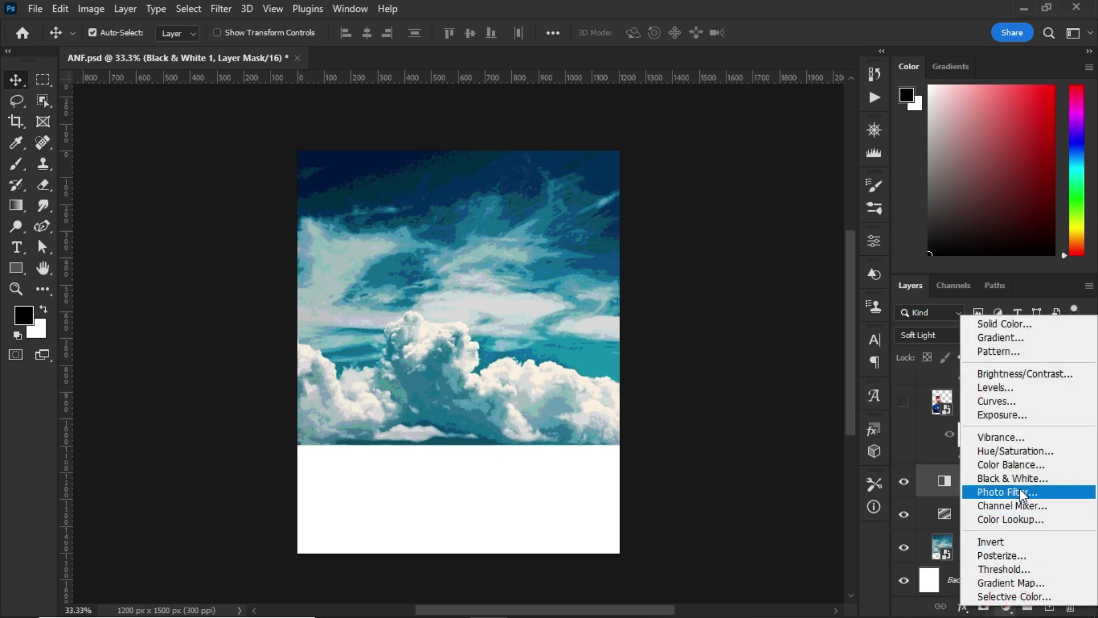
pyautogui.click(942, 483)
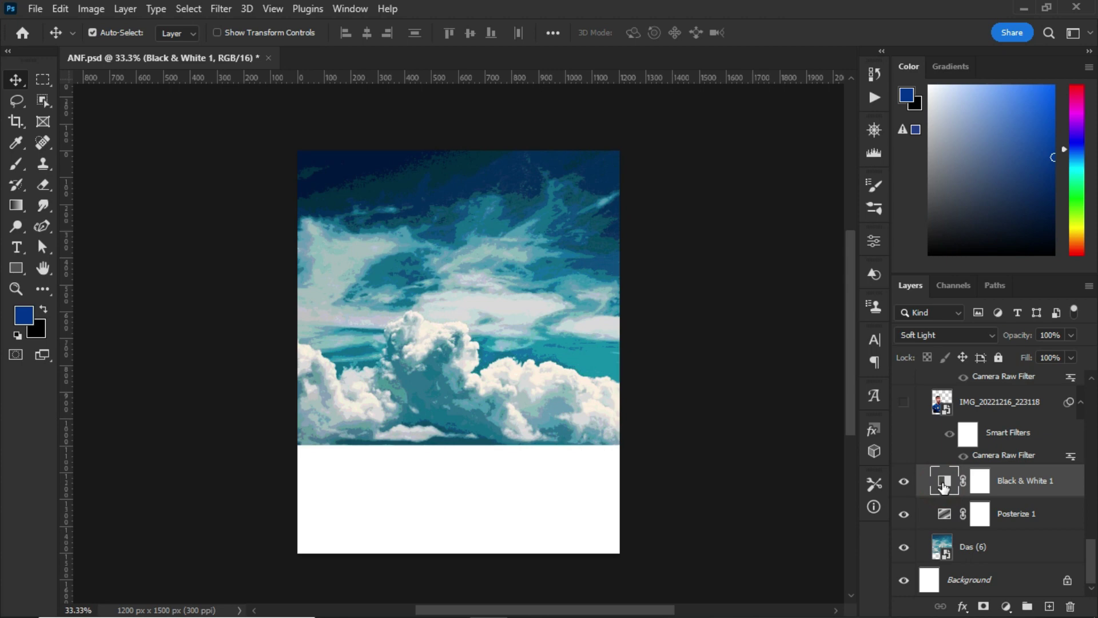
pyautogui.doubleClick(944, 483)
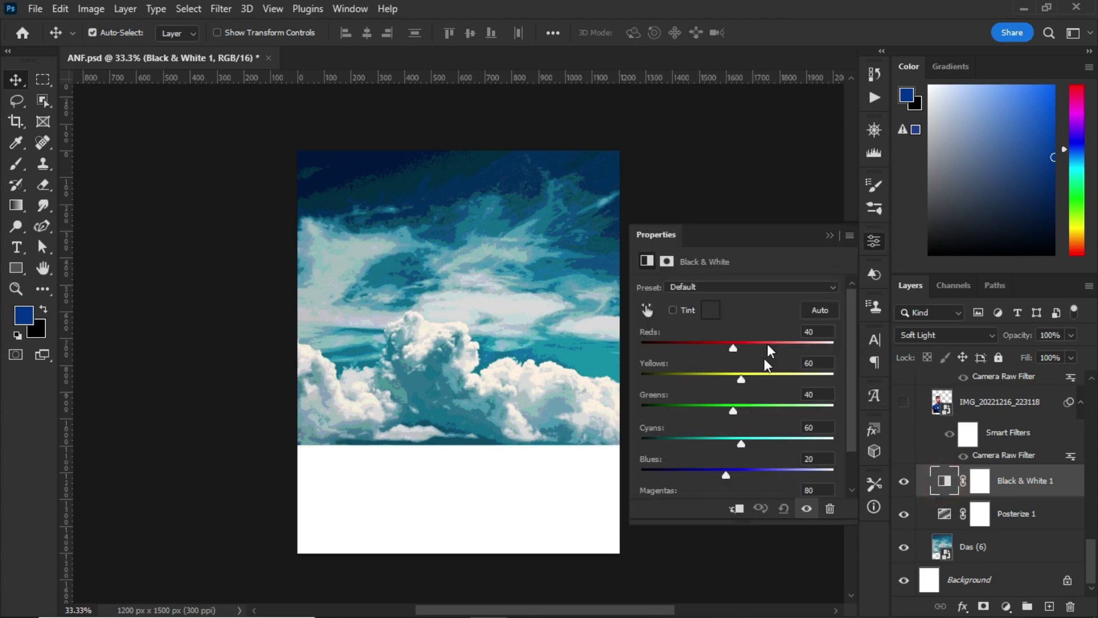
pyautogui.click(992, 414)
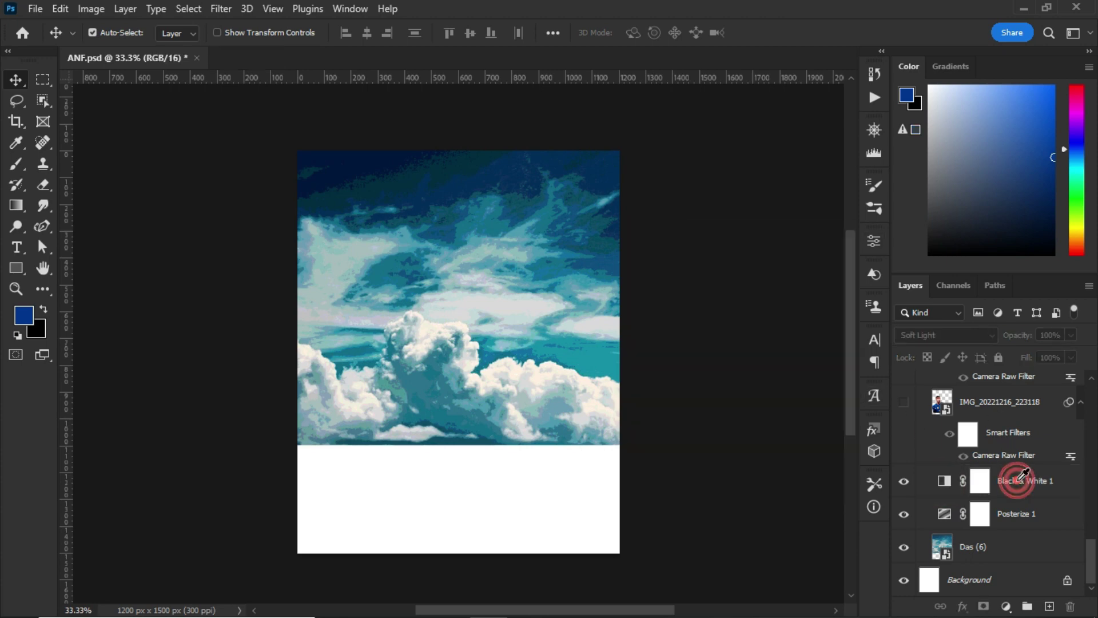
# Set the Black & White 1 adjustment layer's blend mode to Soft Light
pyautogui.click(1006, 482)
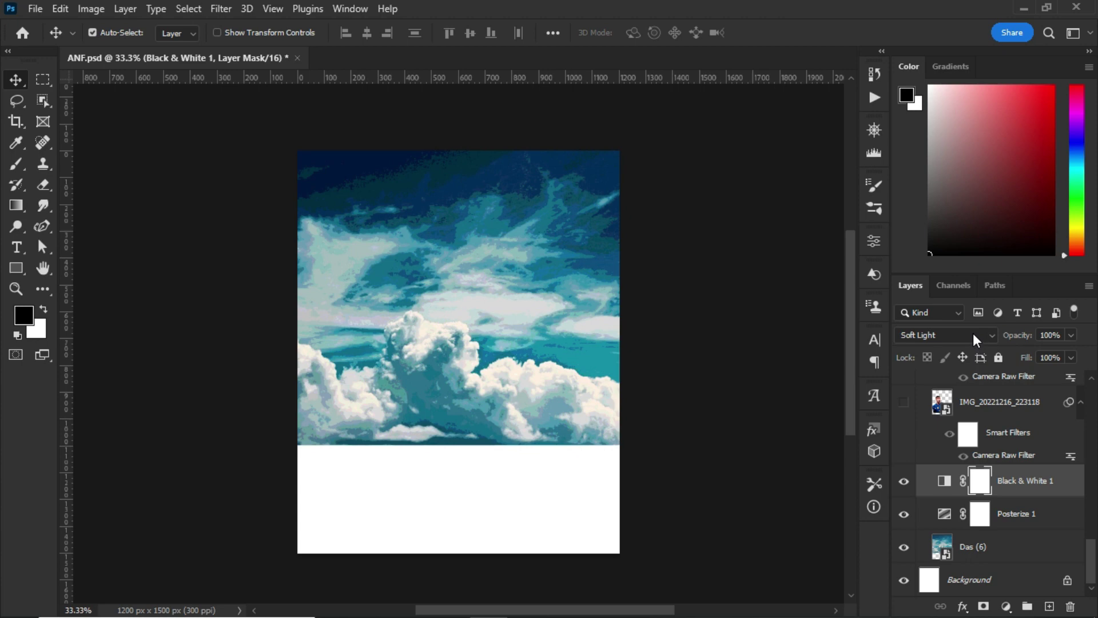
pyautogui.scroll(6, 972, 333)
pyautogui.click(950, 337)
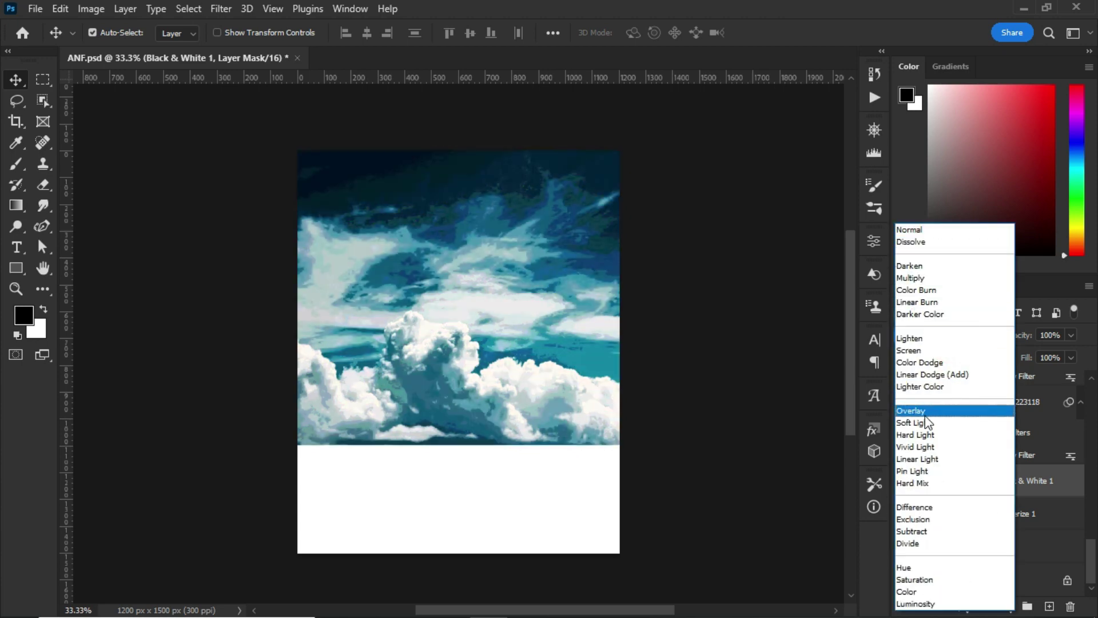
pyautogui.click(924, 421)
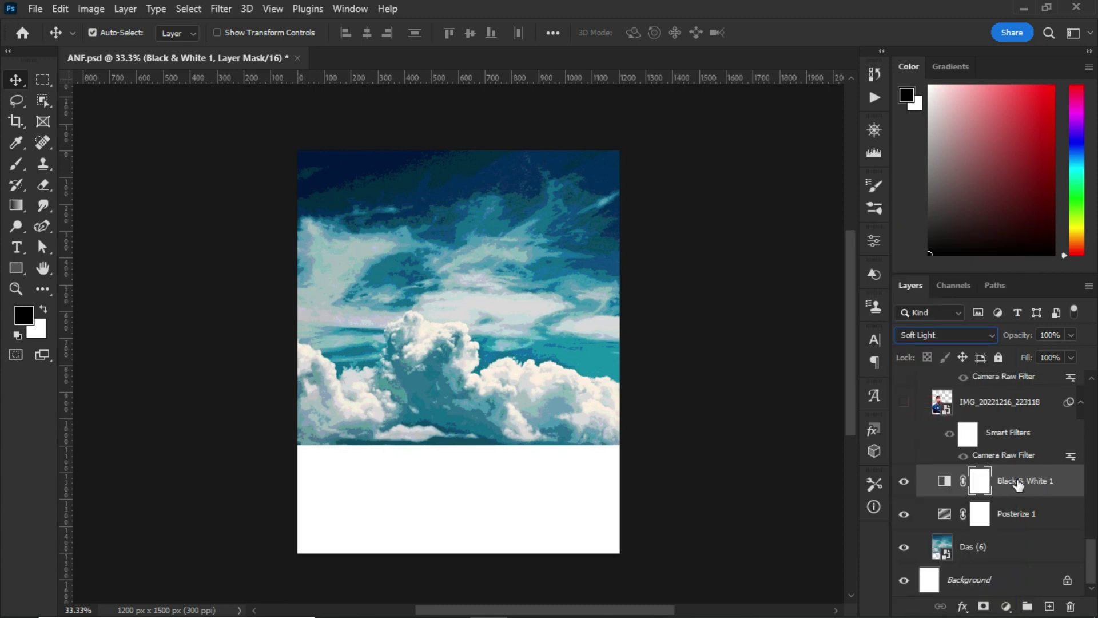
# Show the IMG_20221216_223118 player layer with its smart filters turned off
pyautogui.scroll(1, 1012, 421)
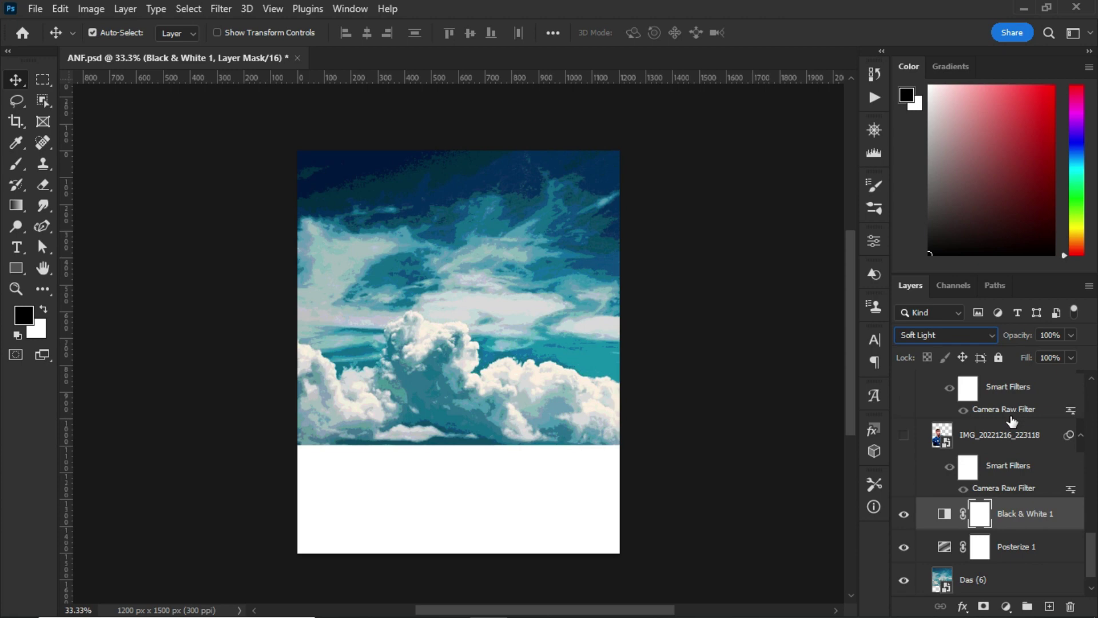
pyautogui.click(1009, 436)
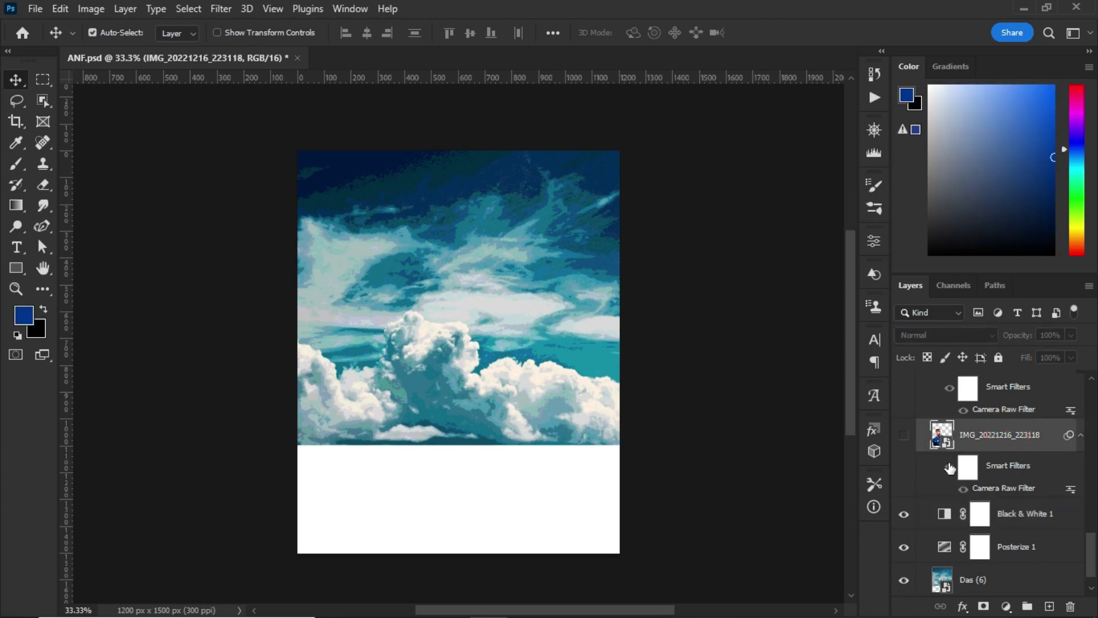
pyautogui.click(949, 468)
pyautogui.click(905, 437)
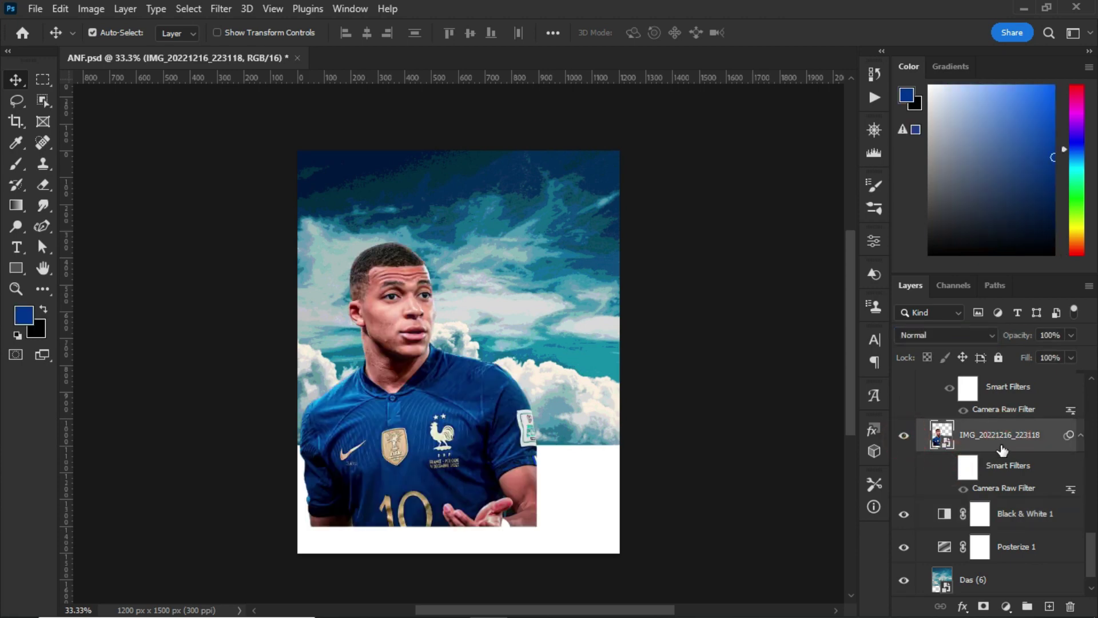
# Show the IMG_20221213_063727 player layer with its smart filters turned off
pyautogui.scroll(1, 1001, 451)
pyautogui.scroll(1, 1005, 472)
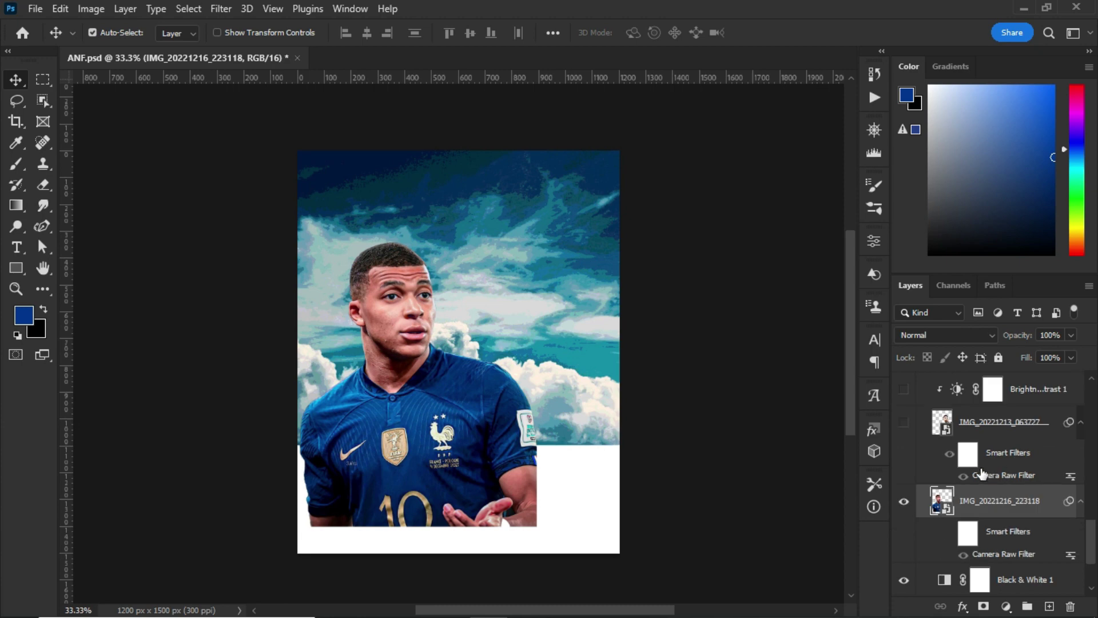
pyautogui.click(952, 455)
pyautogui.click(905, 426)
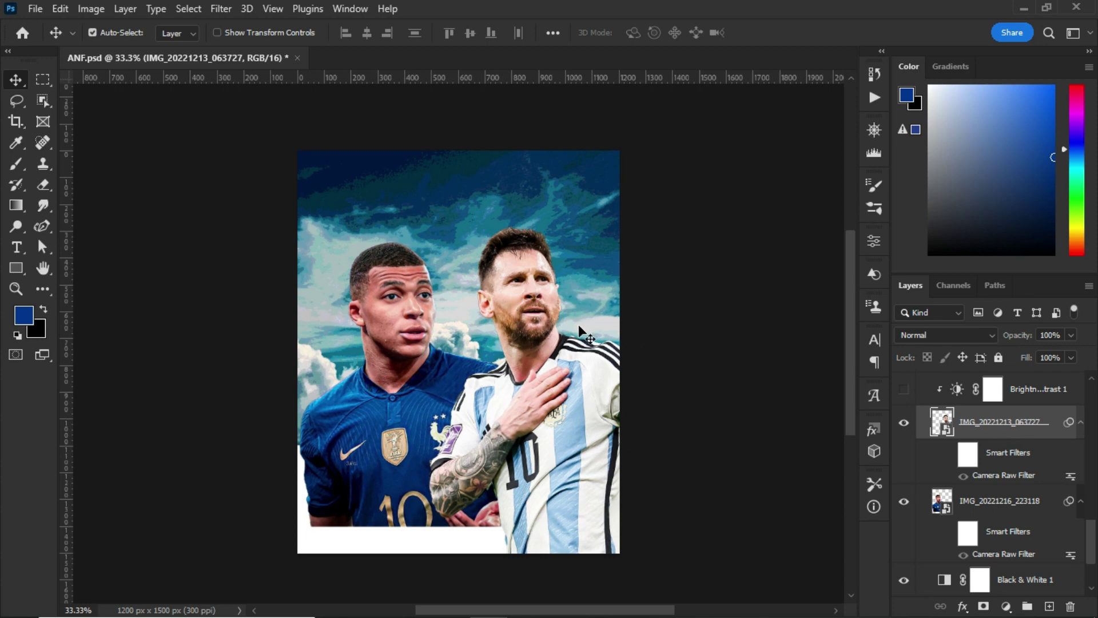
# Show the Brightness/Contrast 1 adjustment above the IMG_20221213_063727 layer and open its properties
pyautogui.click(1027, 394)
pyautogui.click(1006, 606)
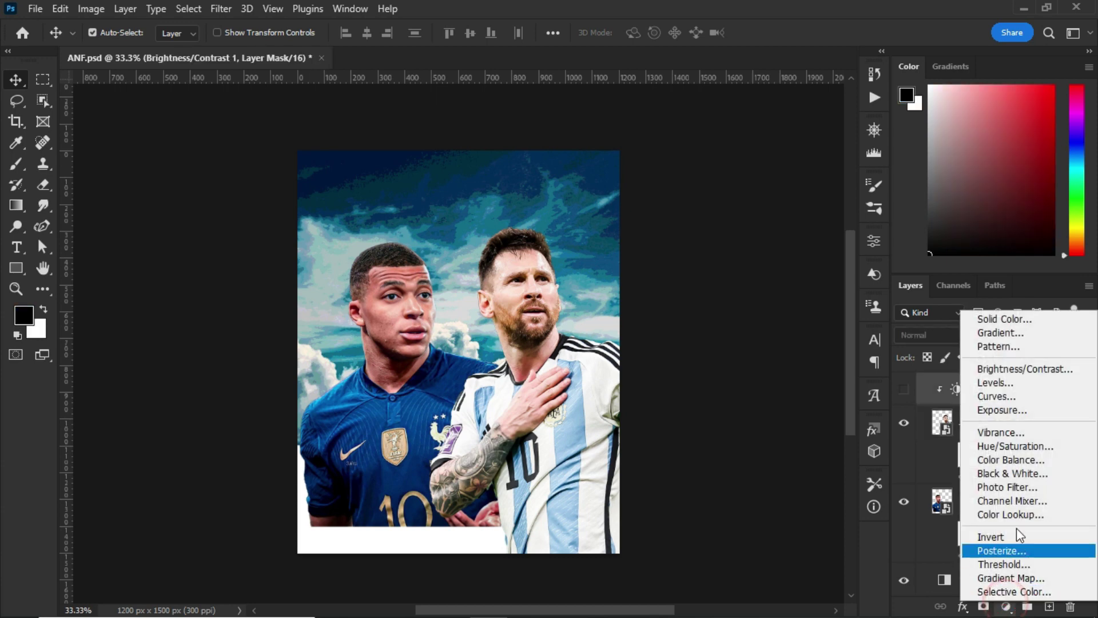
pyautogui.click(1022, 369)
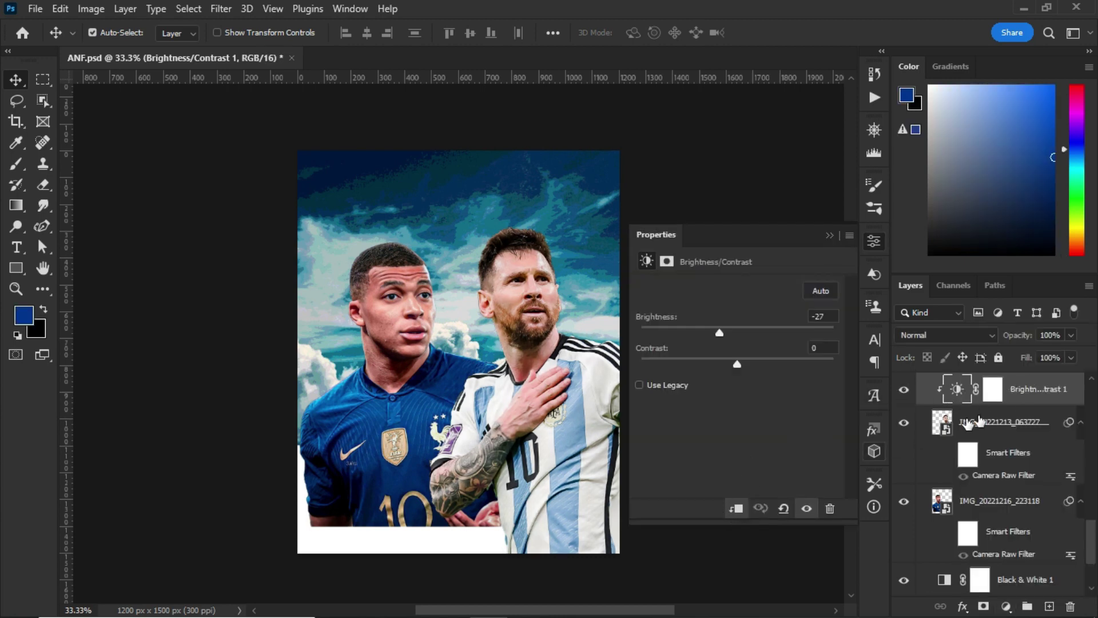
# Release the Brightness/Contrast 1 adjustment's clipping mask and clip it to the IMG_20221213_063727 layer again
pyautogui.rightClick(1023, 397)
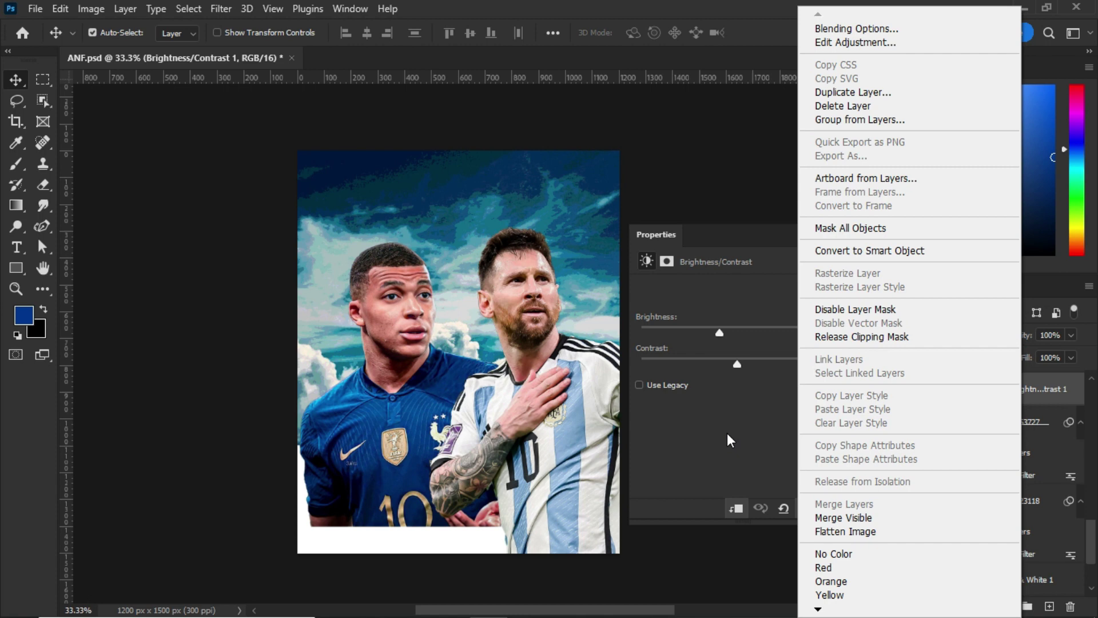
pyautogui.click(846, 335)
pyautogui.rightClick(1016, 388)
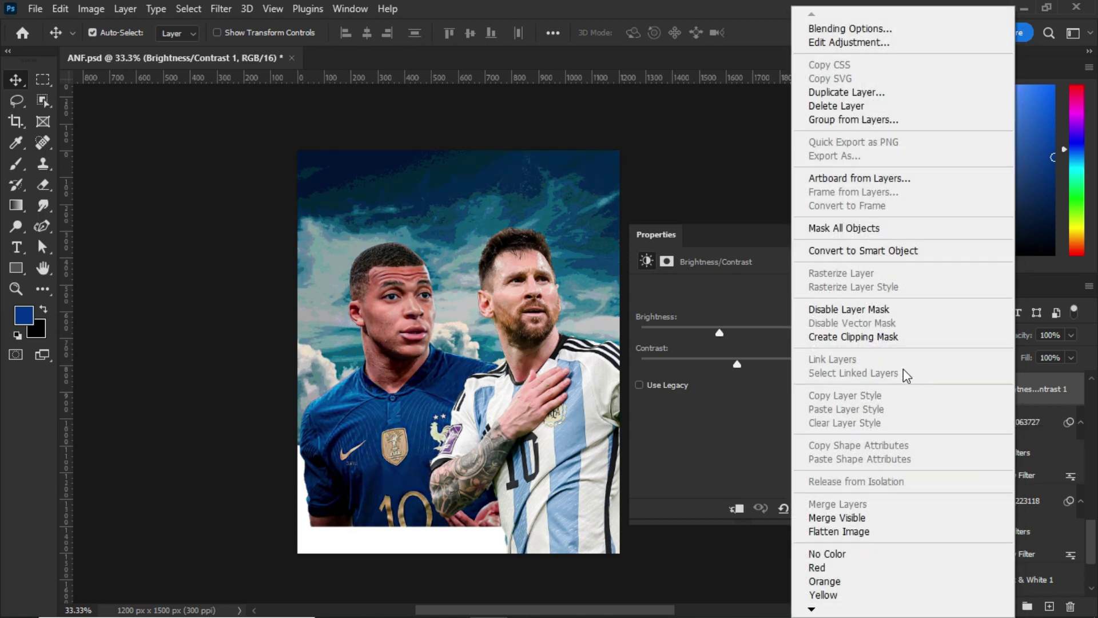
pyautogui.click(890, 340)
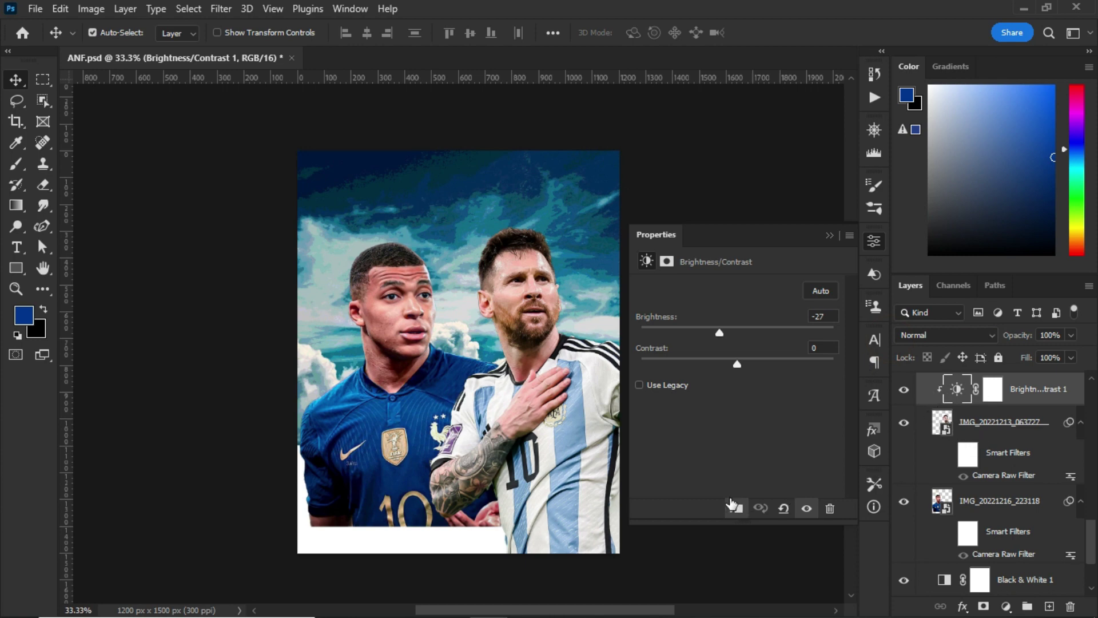
pyautogui.click(731, 504)
pyautogui.click(731, 504)
# Collapse the adjustment's properties and compare the poster with Brightness/Contrast 1 hidden and shown
pyautogui.click(828, 235)
pyautogui.click(904, 393)
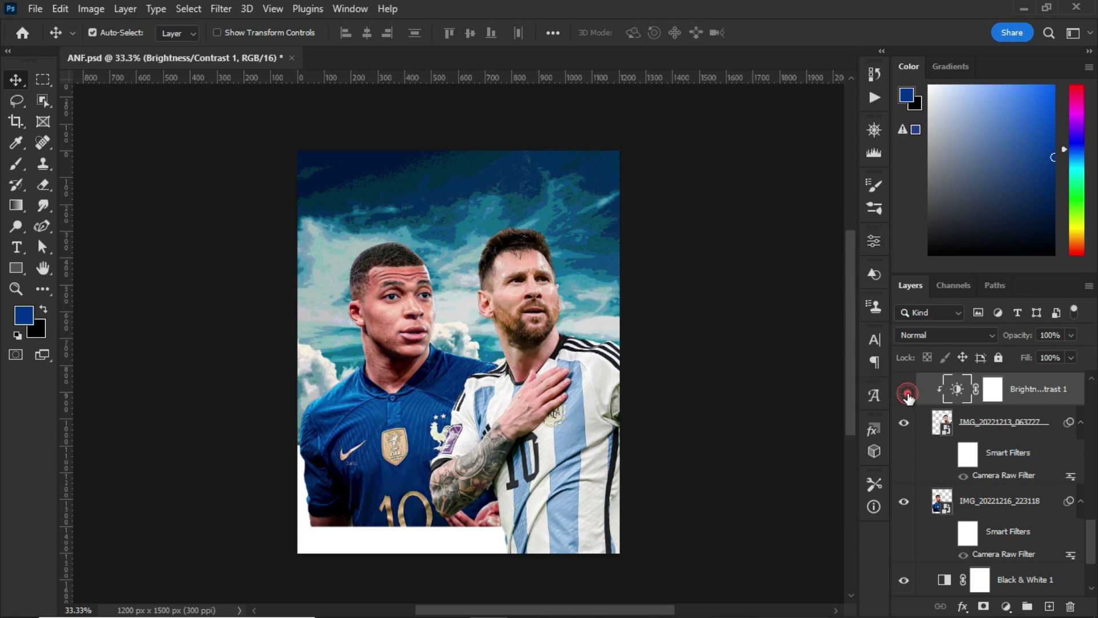
pyautogui.click(909, 397)
# Select the IMG_20221213_063727 player layer and turn on its smart filters
pyautogui.scroll(3, 1001, 453)
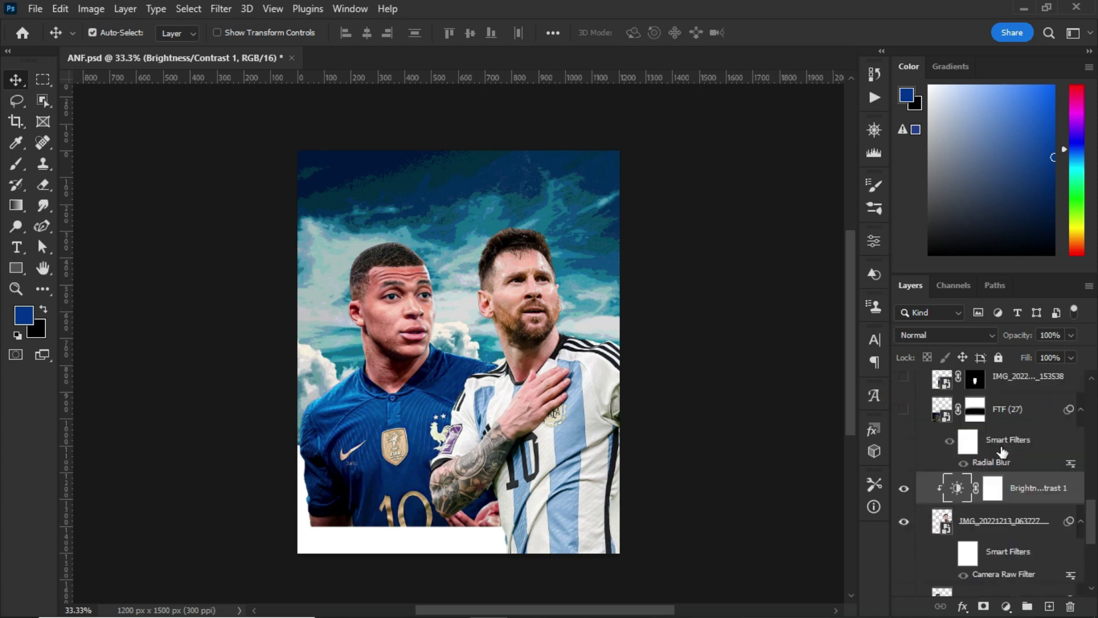
pyautogui.scroll(-3, 983, 509)
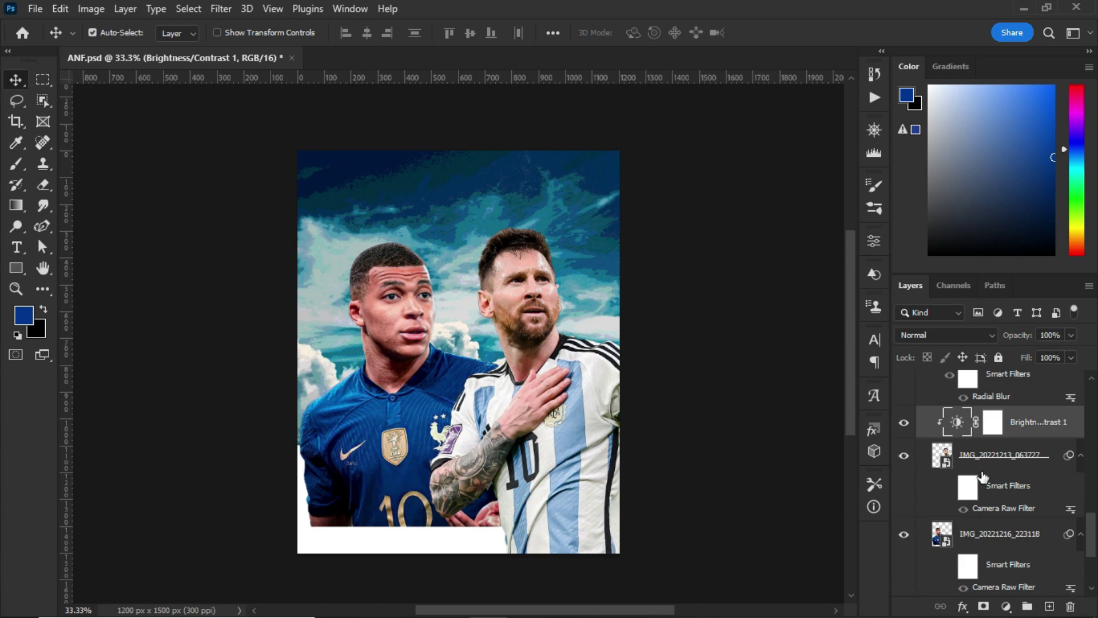
pyautogui.scroll(2, 984, 483)
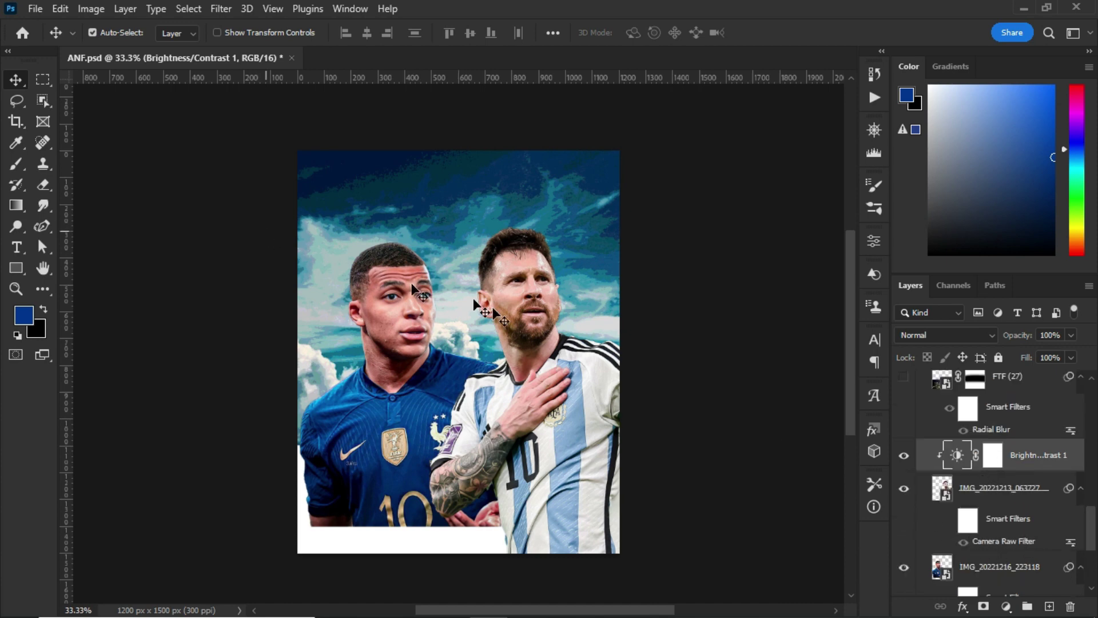
pyautogui.click(221, 9)
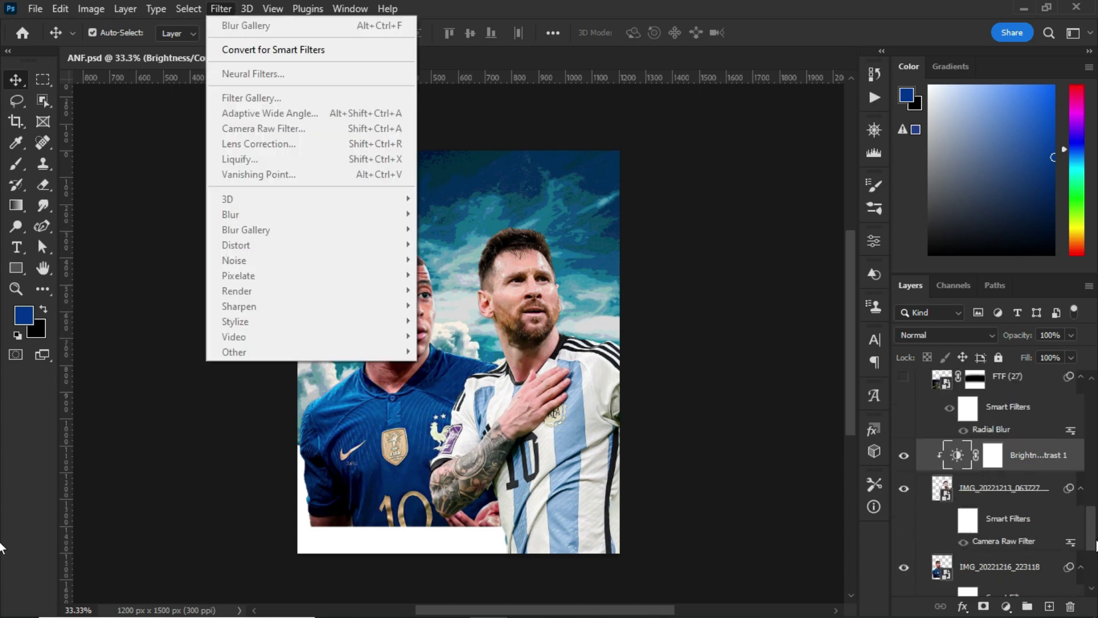
pyautogui.click(1012, 492)
pyautogui.click(1012, 491)
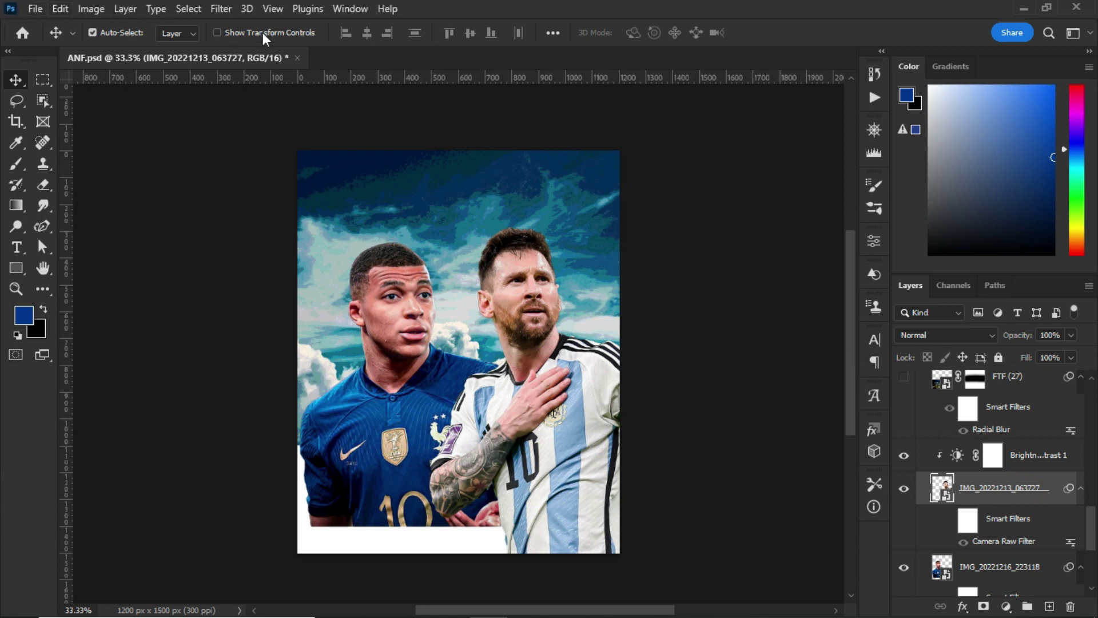
pyautogui.click(220, 6)
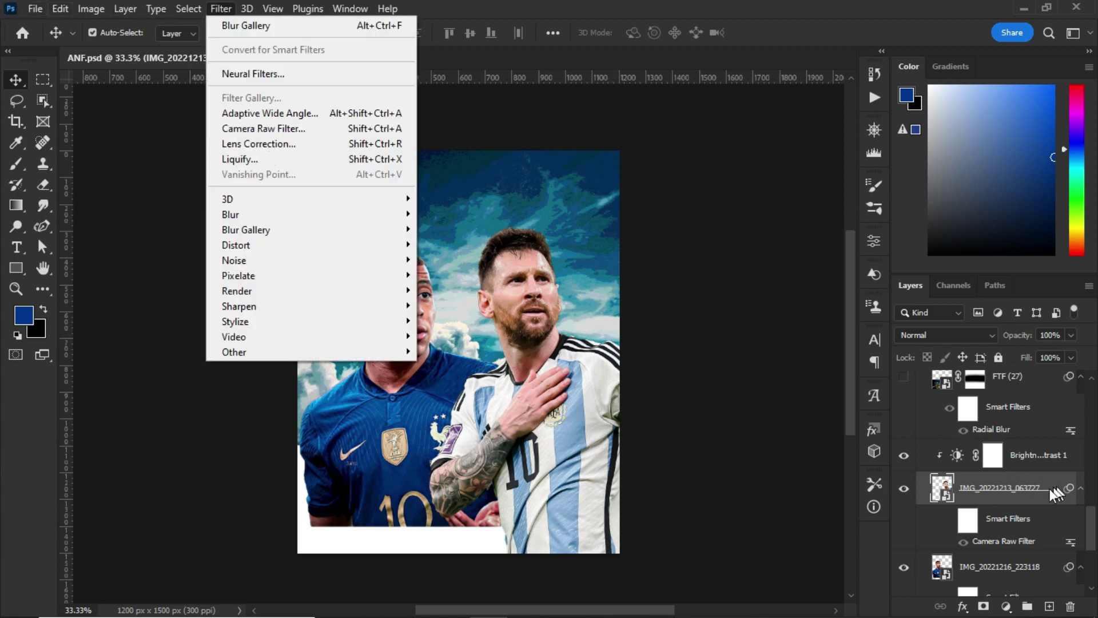
pyautogui.click(946, 522)
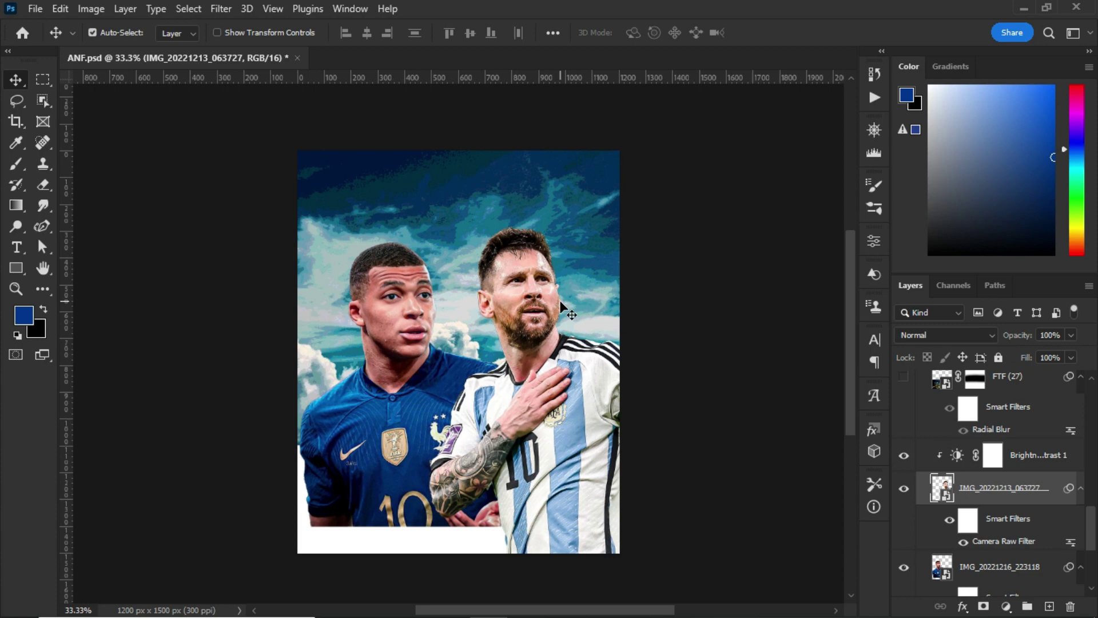
# Compare the Argentina player up close with the layer's Camera Raw Filter off and on
pyautogui.hotkey('ctrl', '+')
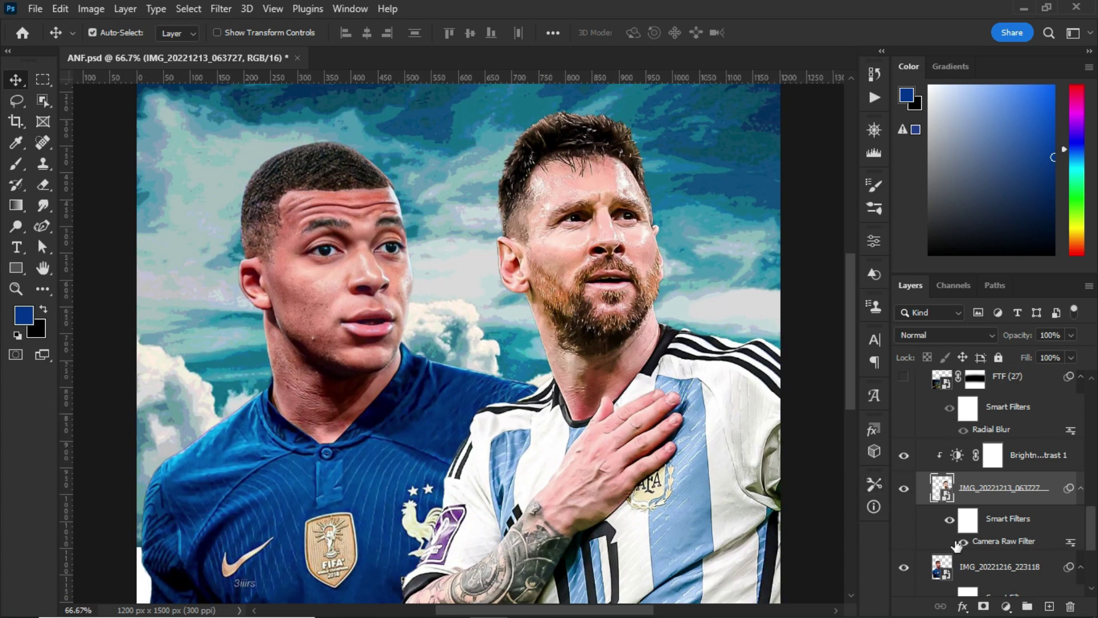
pyautogui.click(950, 520)
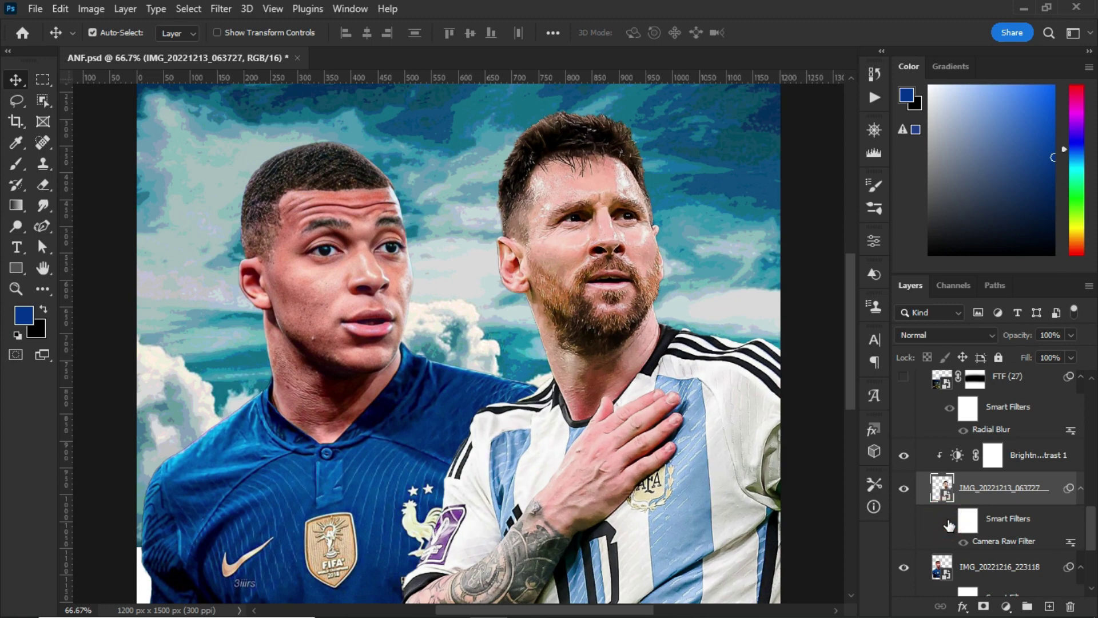
pyautogui.click(950, 522)
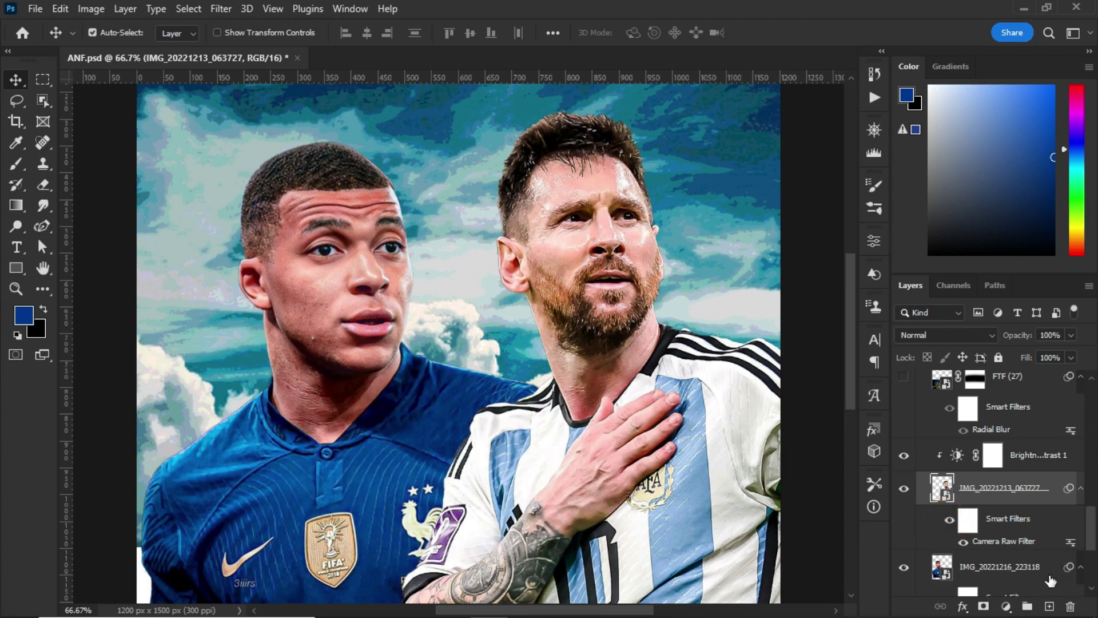
# Turn on the smart filters of the IMG_20221216_223118 player layer and compare it with them off and on
pyautogui.scroll(-1, 1051, 557)
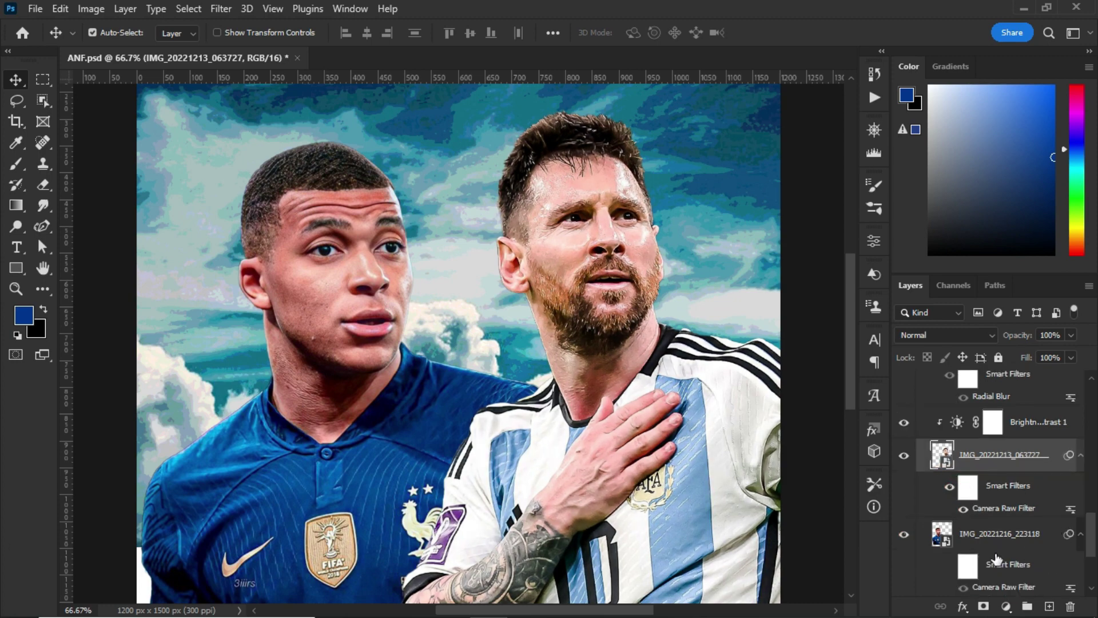
pyautogui.scroll(-2, 996, 558)
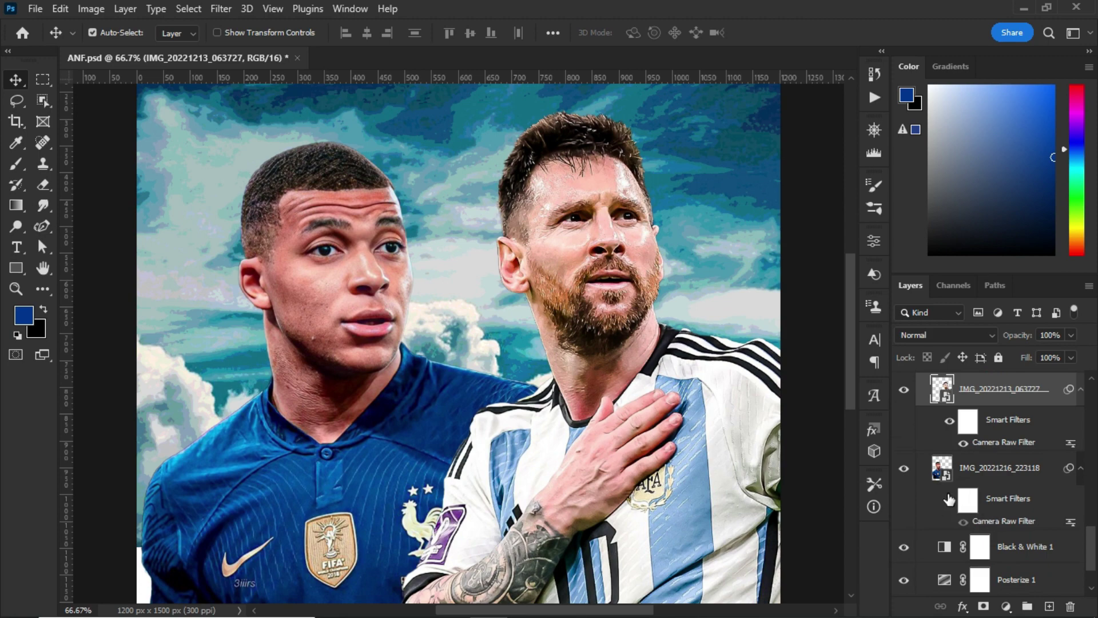
pyautogui.click(949, 502)
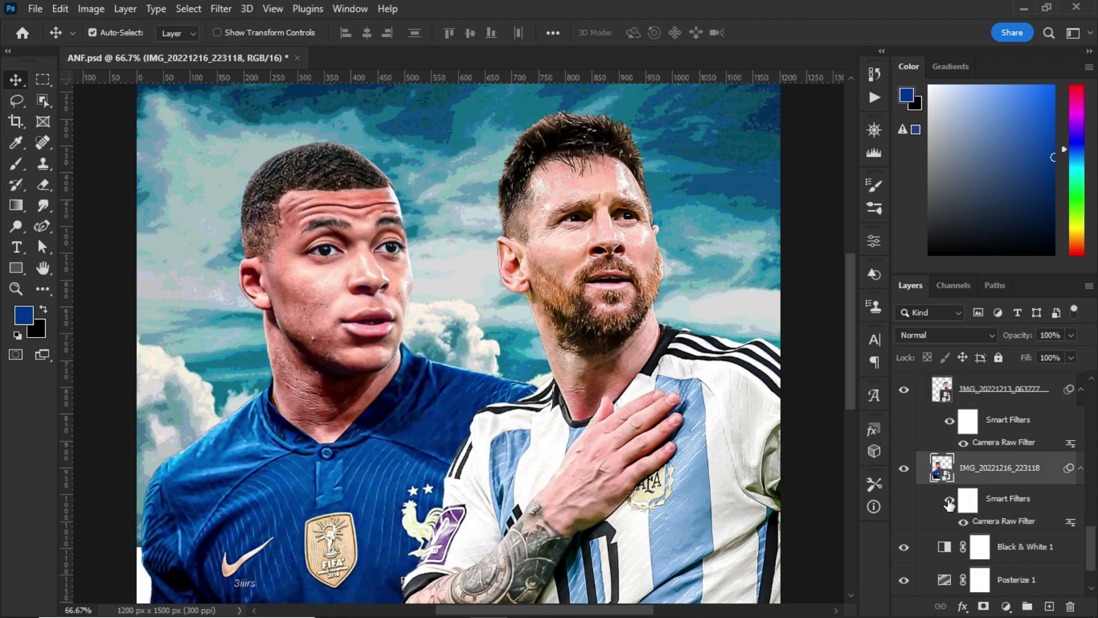
pyautogui.click(949, 501)
pyautogui.click(950, 504)
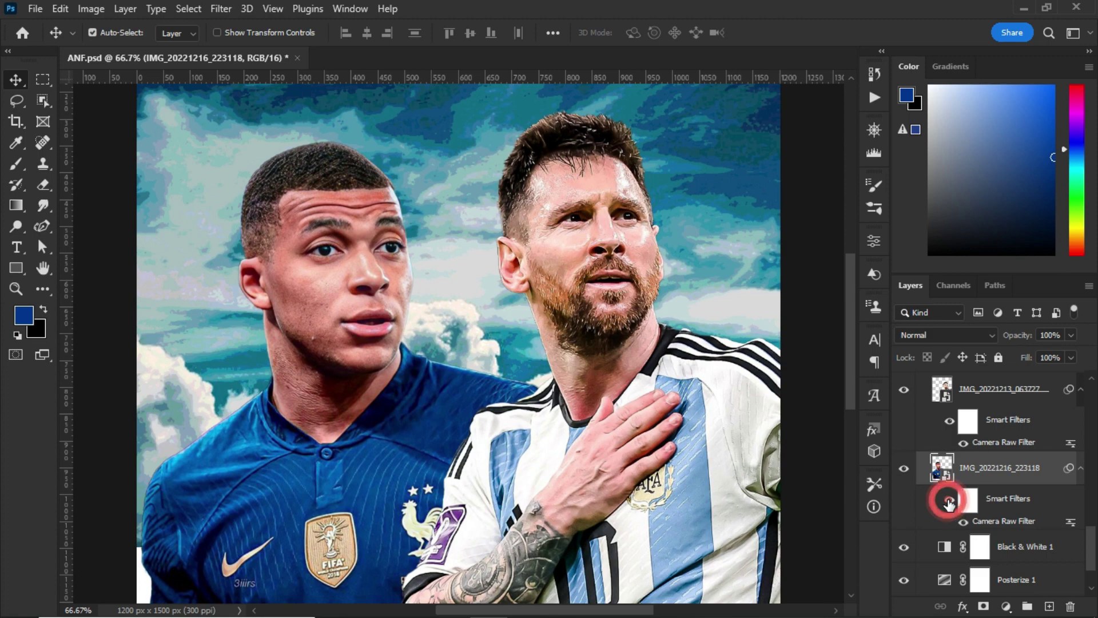
# Select the FTF (27) stadium layer and make it visible in the full poster
pyautogui.scroll(5, 1021, 508)
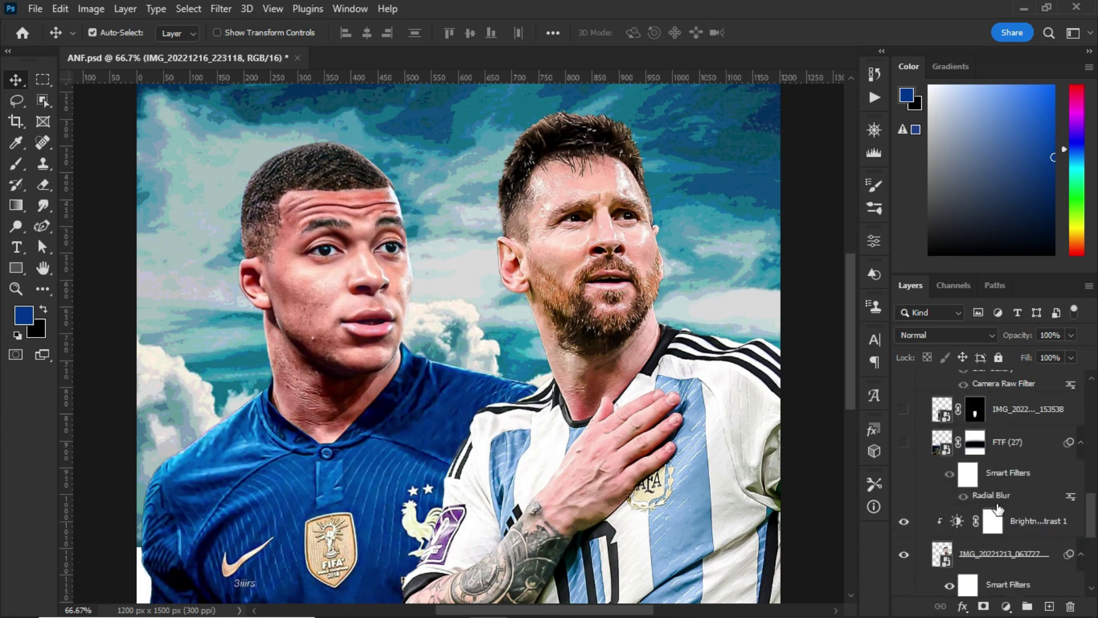
pyautogui.hotkey('ctrl', '-')
pyautogui.hotkey('ctrl', '-')
pyautogui.click(1029, 441)
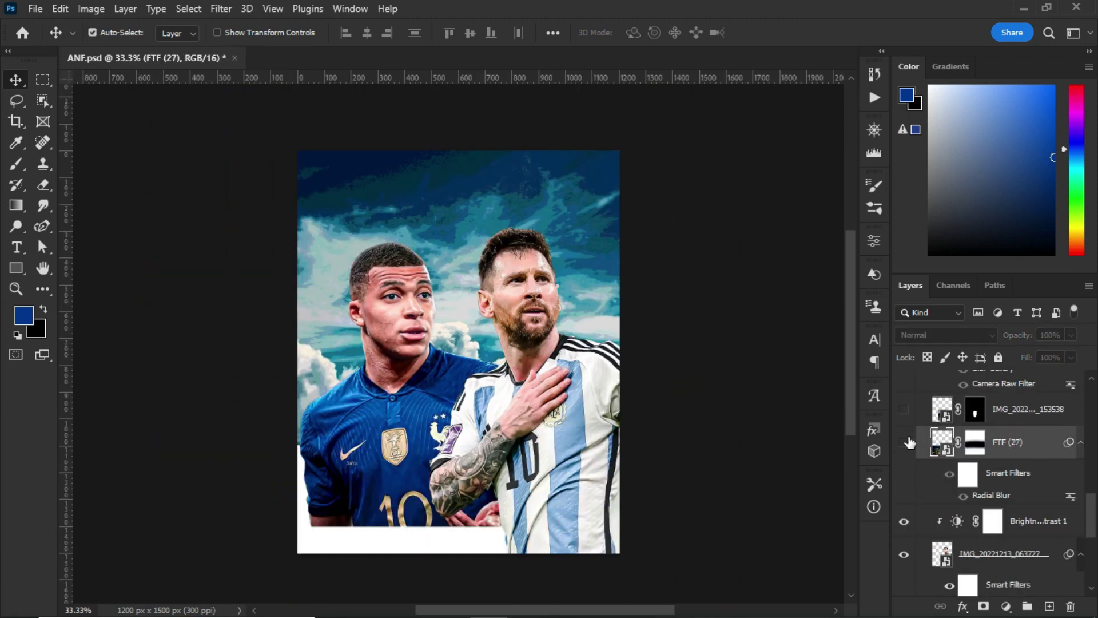
pyautogui.click(904, 442)
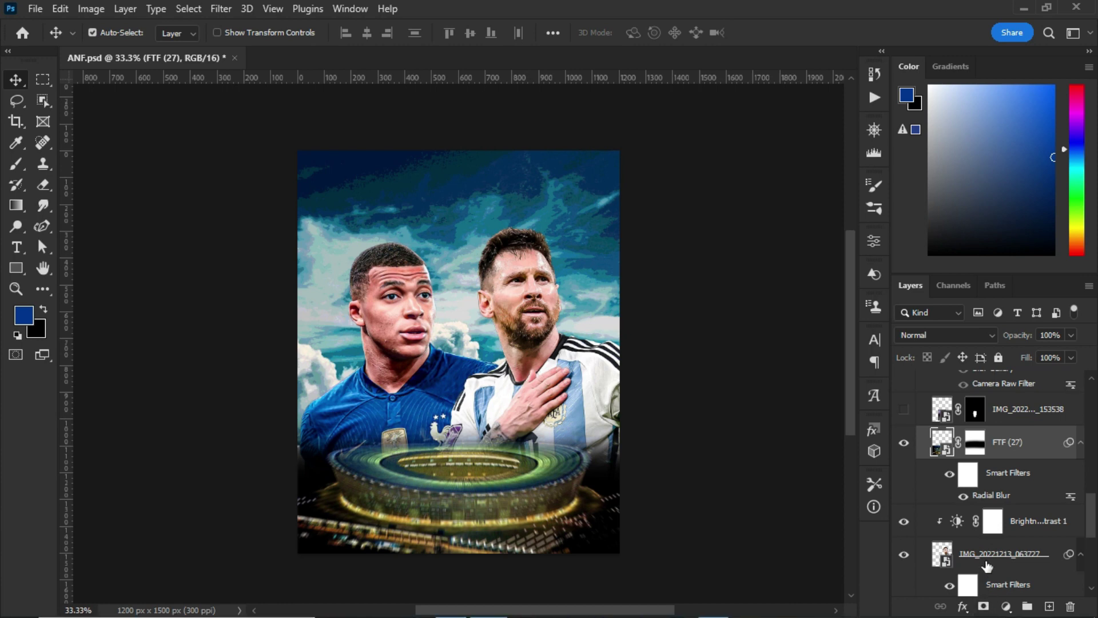
# Duplicate the FTF (27) layer and replace the copy's layer mask with a blank white one
pyautogui.click(974, 442)
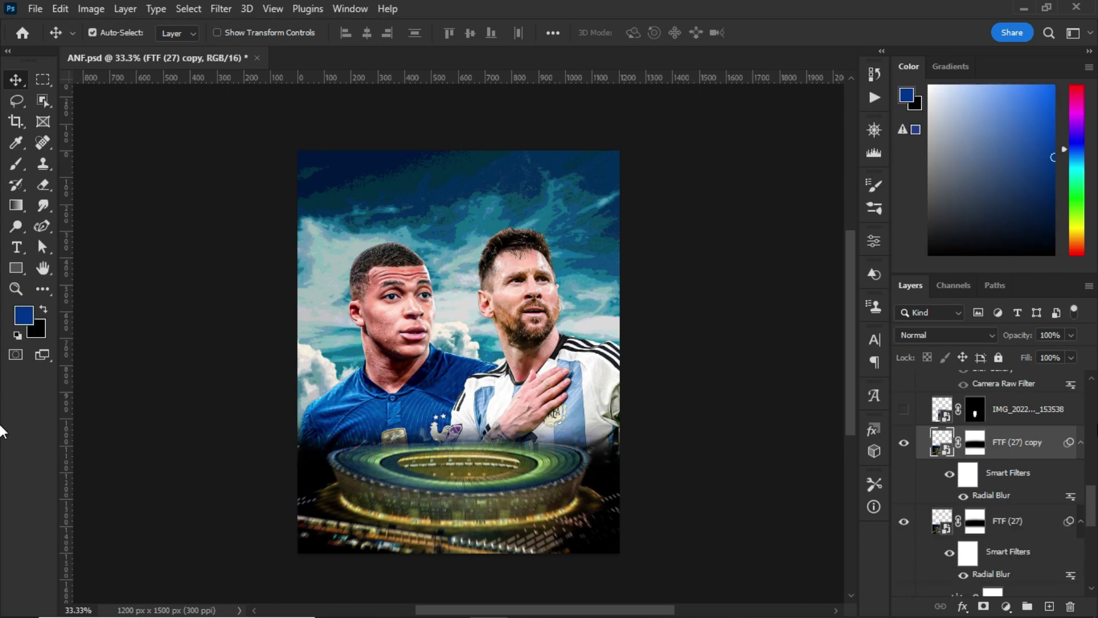
pyautogui.click(975, 442)
pyautogui.press('Delete')
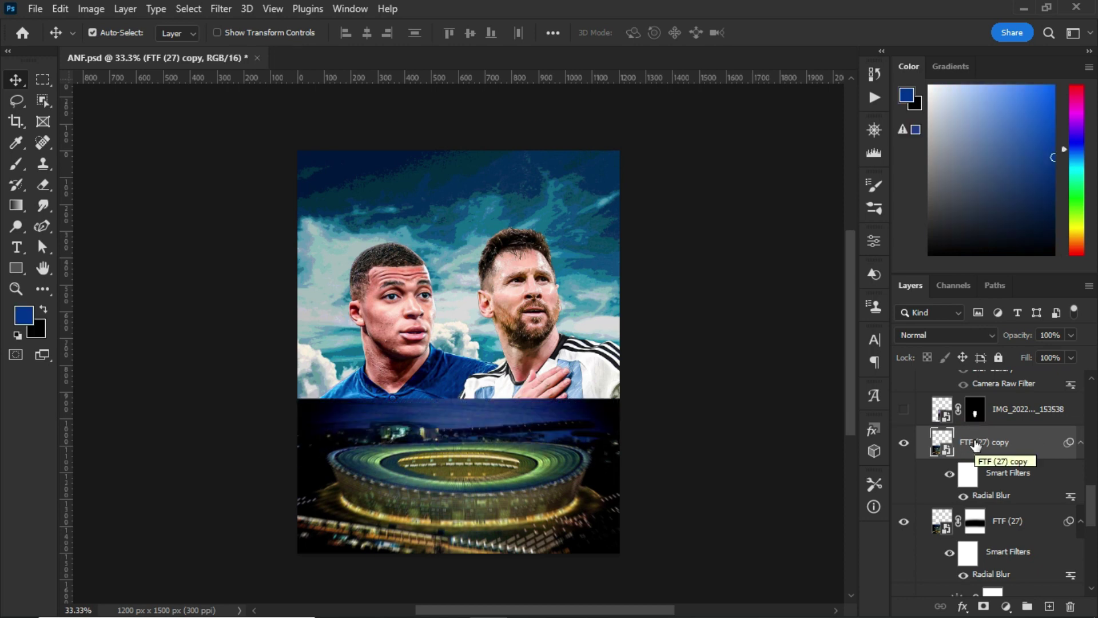
pyautogui.click(983, 606)
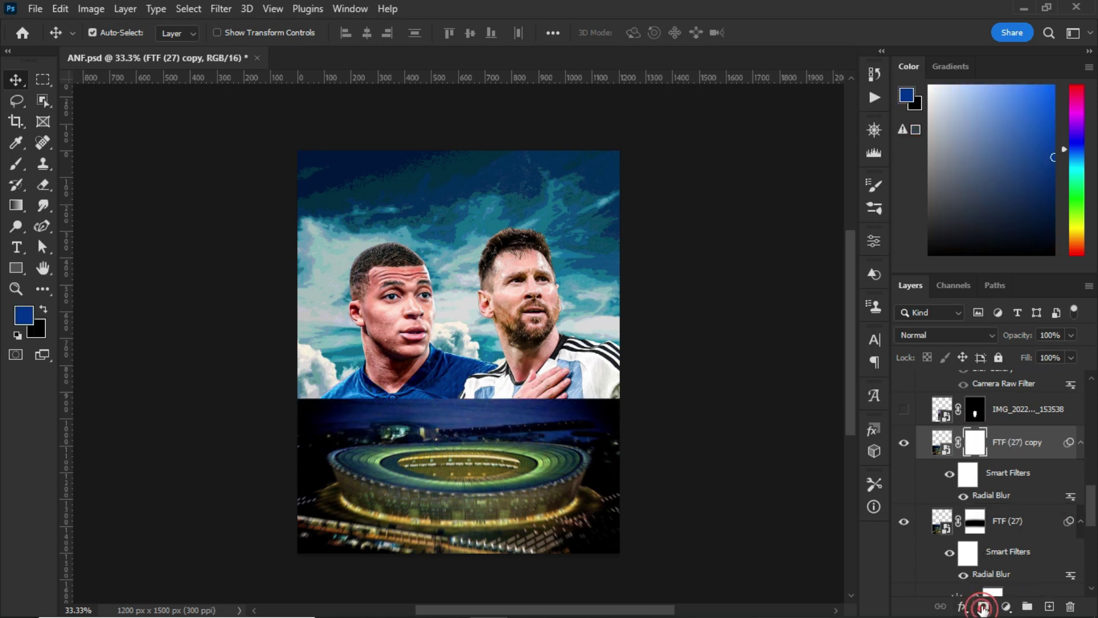
# Brush black at size 400 on the copy's mask along the stadium image's upper edge, and undo back to before the duplication
pyautogui.click(18, 166)
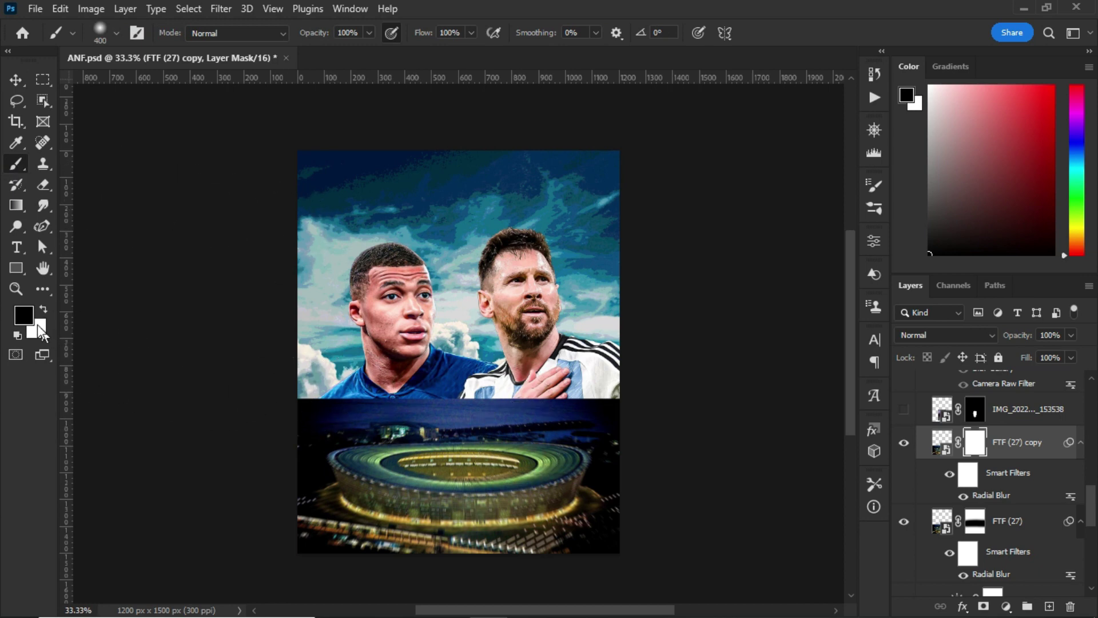
pyautogui.moveTo(286, 403)
pyautogui.mouseDown()
pyautogui.moveTo(293, 392)
pyautogui.moveTo(646, 429)
pyautogui.mouseUp()
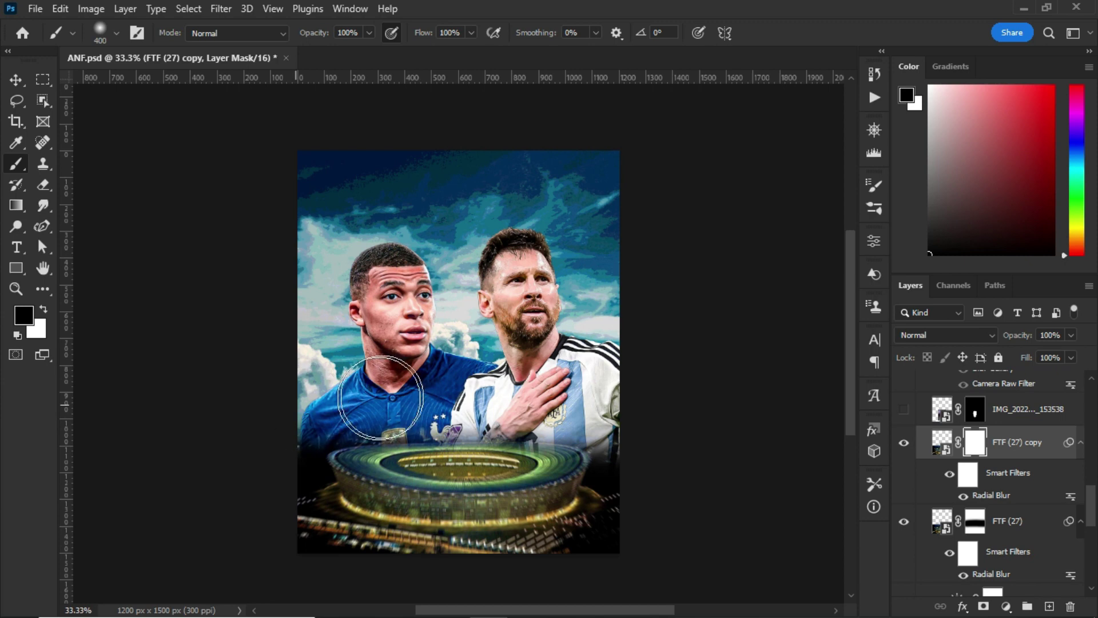
pyautogui.hotkey('ctrl', 'alt', 'z')
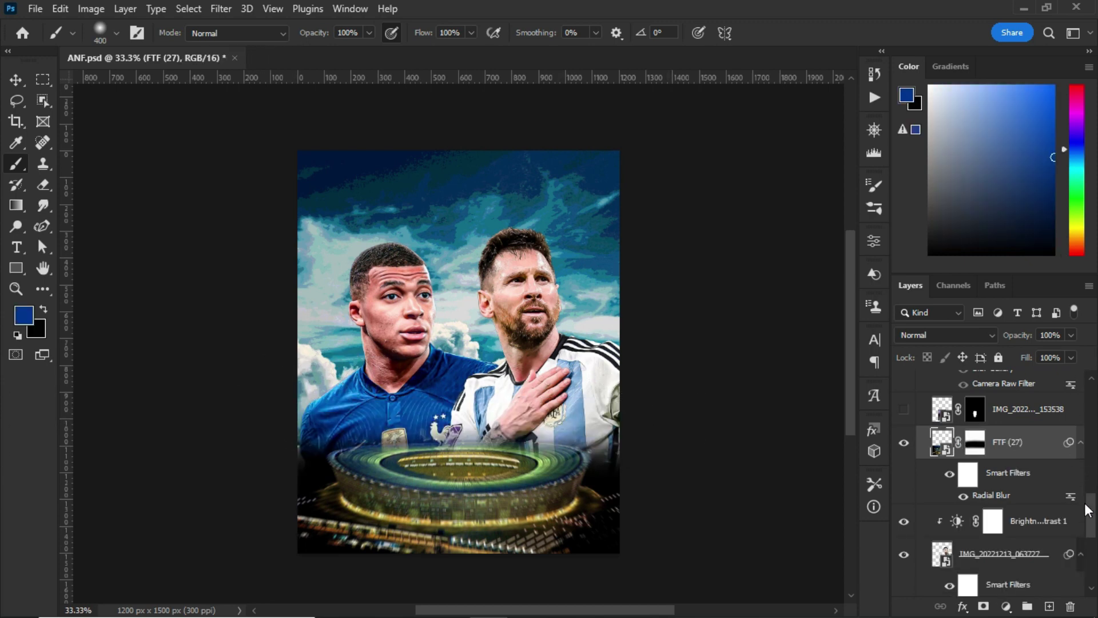
# Compare the stadium with the FTF (27) layer's Radial Blur smart filter off and on
pyautogui.click(967, 473)
pyautogui.click(949, 474)
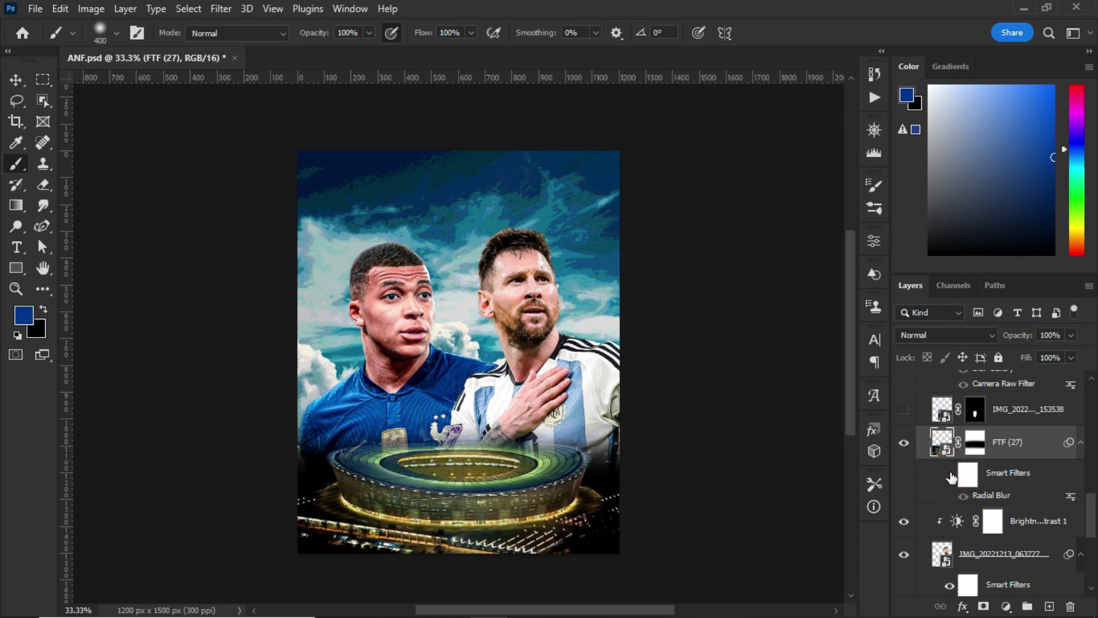
pyautogui.click(949, 475)
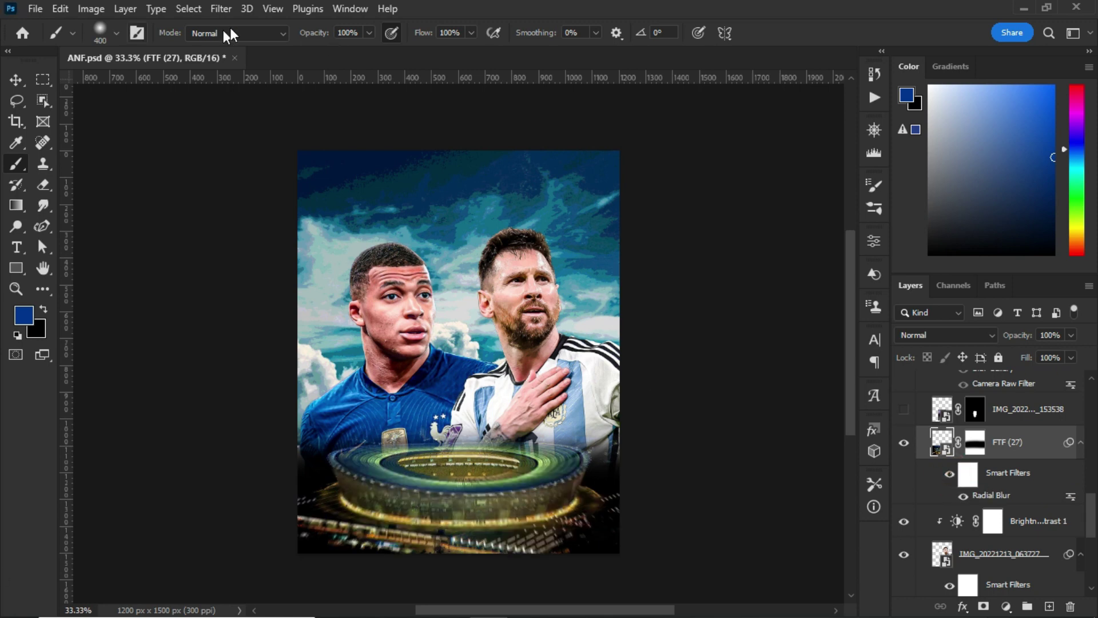
# Review the Radial Blur options for the FTF (27) layer and cancel without applying or rasterizing anything
pyautogui.click(221, 9)
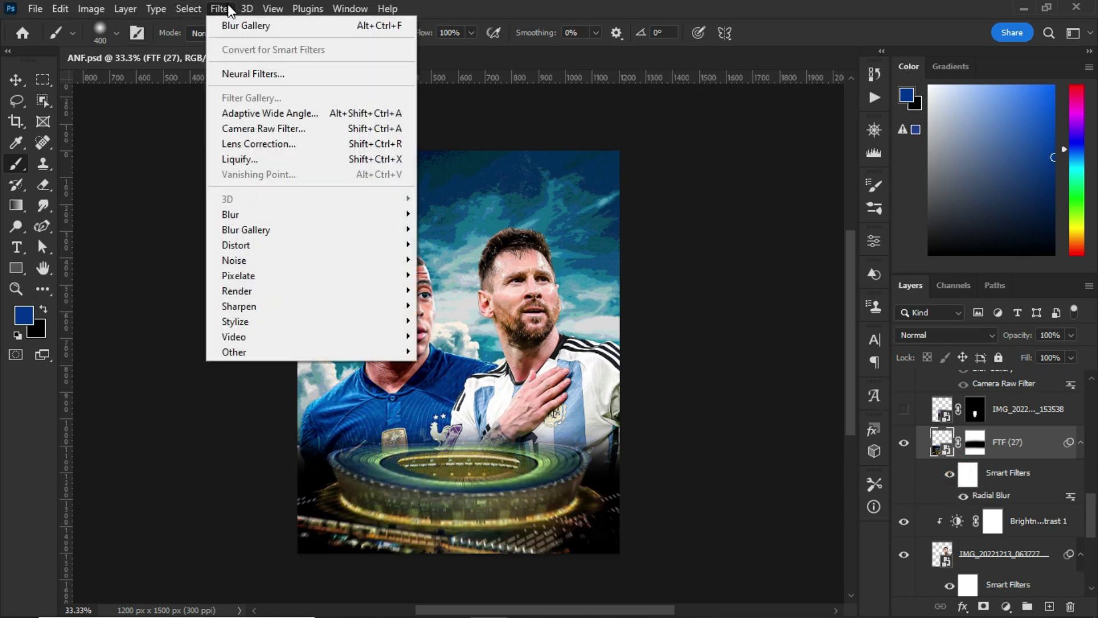
pyautogui.click(344, 215)
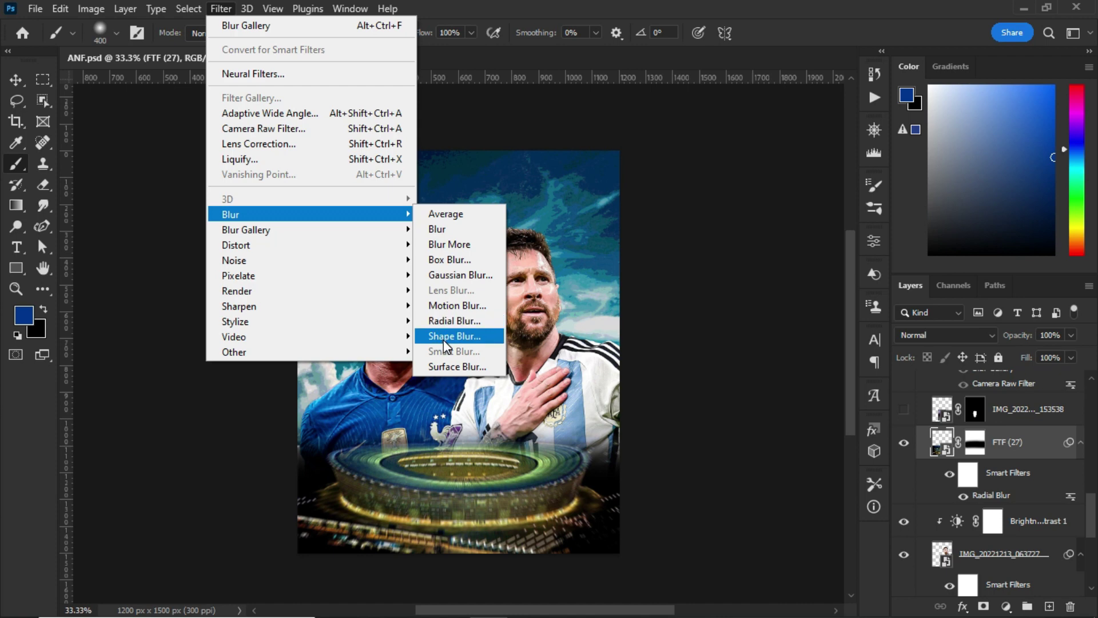
pyautogui.click(448, 321)
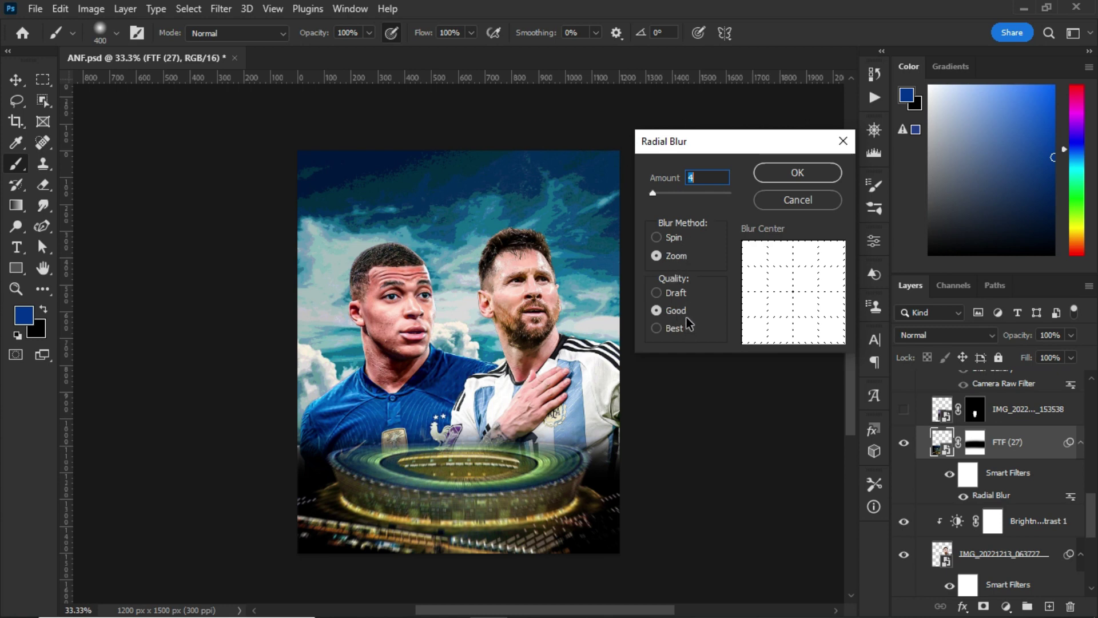
pyautogui.click(810, 203)
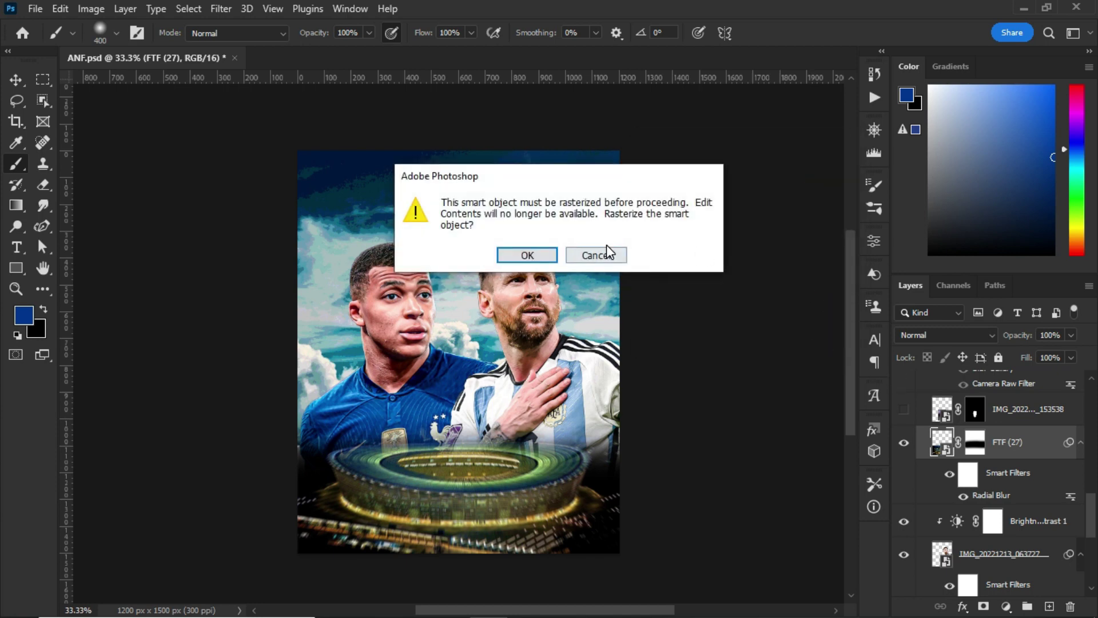
pyautogui.click(602, 252)
# Show the masked trophy layer, IMG_2022..._153538, above the FTF (27) stadium layer
pyautogui.scroll(2, 977, 446)
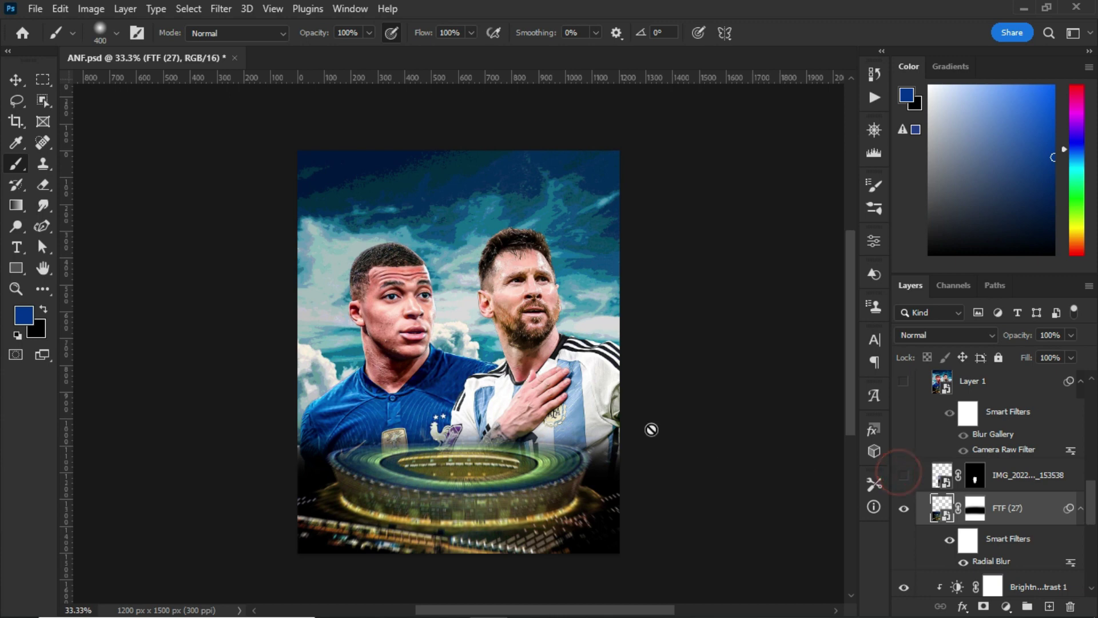
pyautogui.click(901, 479)
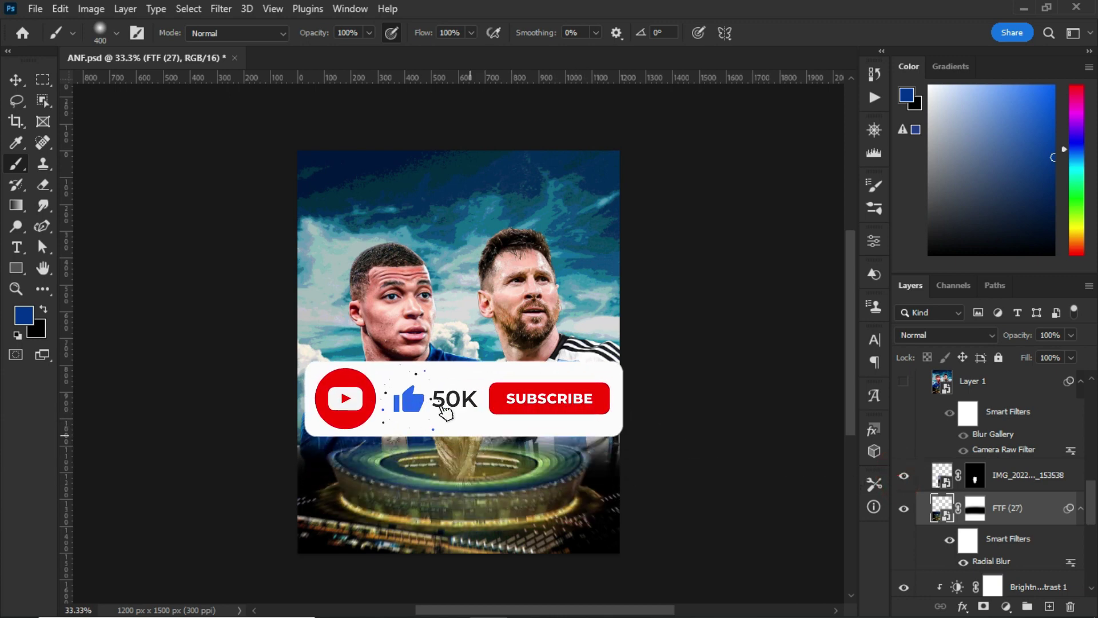
pyautogui.press('v')
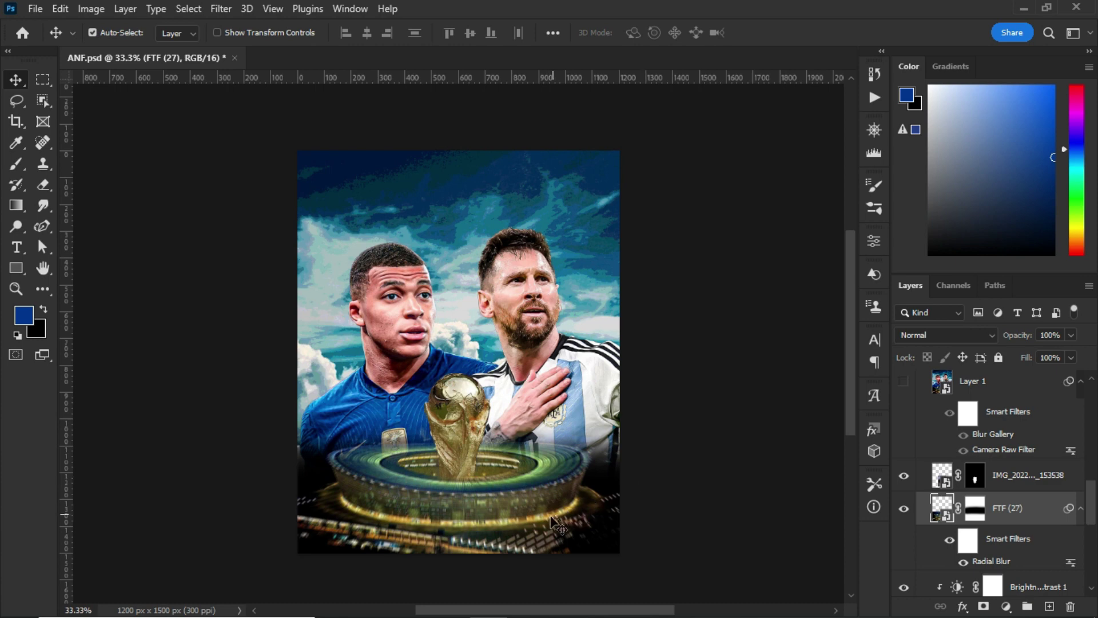
pyautogui.hotkey('ctrl', '+')
pyautogui.scroll(-5, 558, 520)
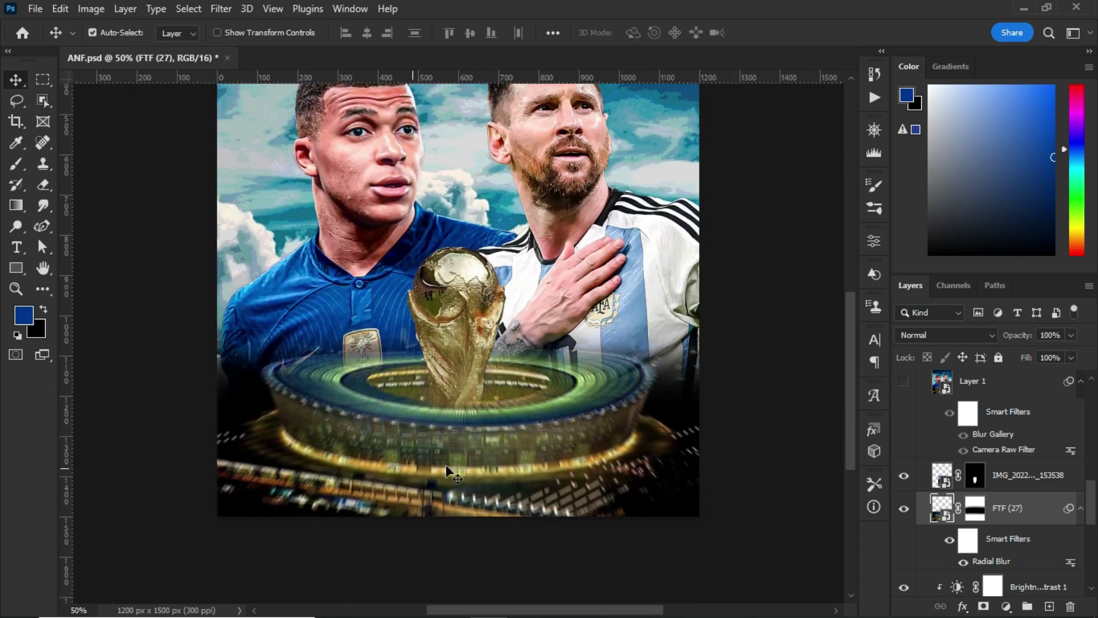
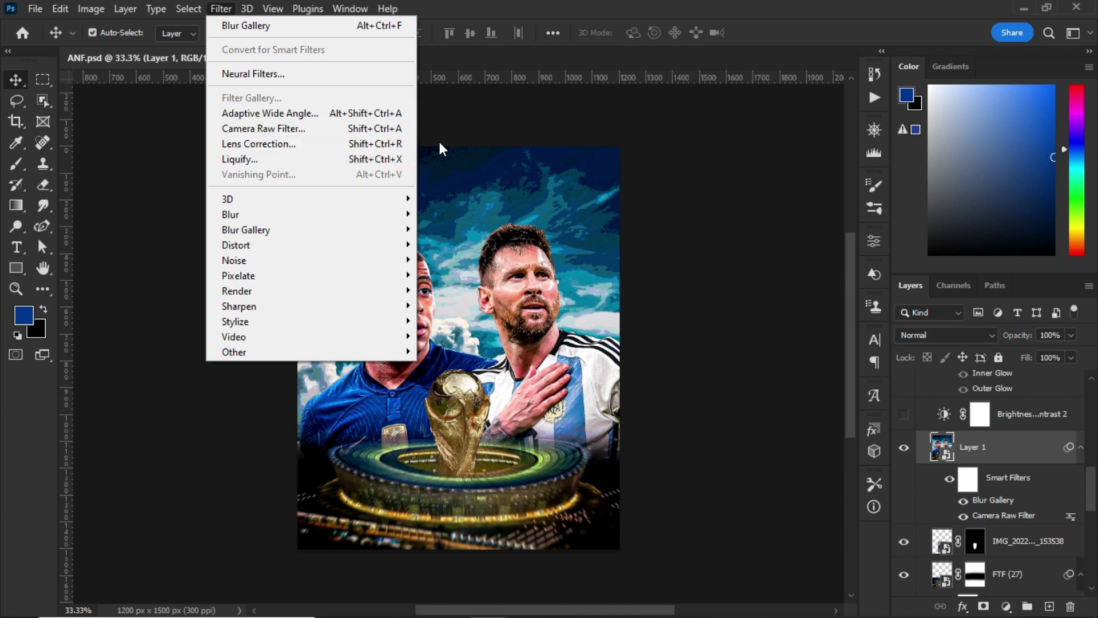
# Review Layer 1's Tilt-Shift blur, and try another one with the focus band rotated to a steep diagonal
pyautogui.click(684, 230)
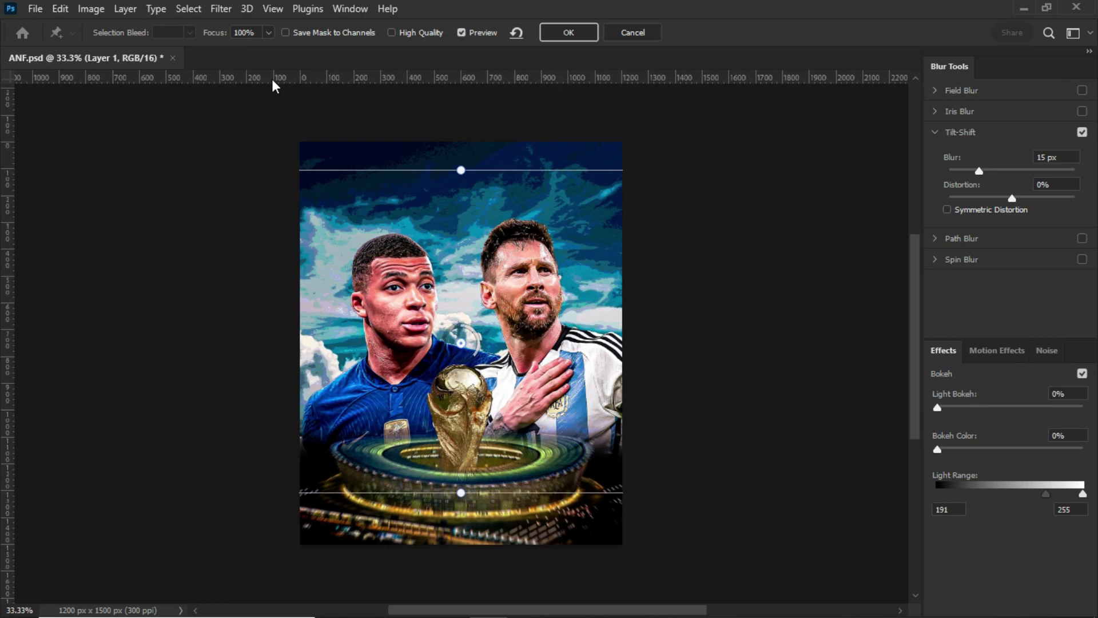
pyautogui.click(653, 32)
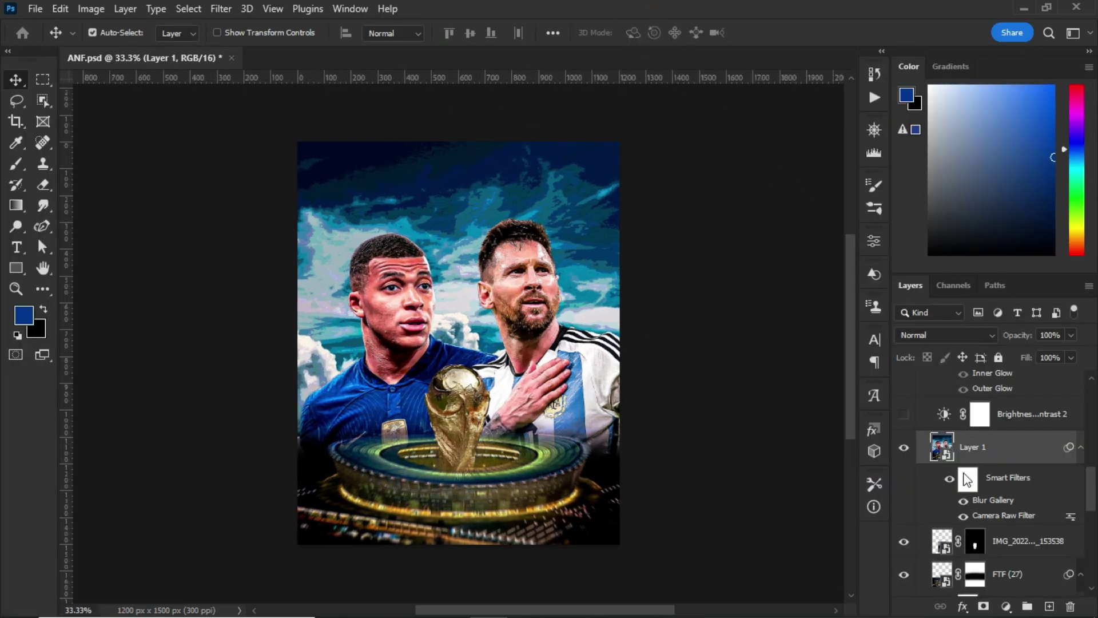
pyautogui.click(222, 8)
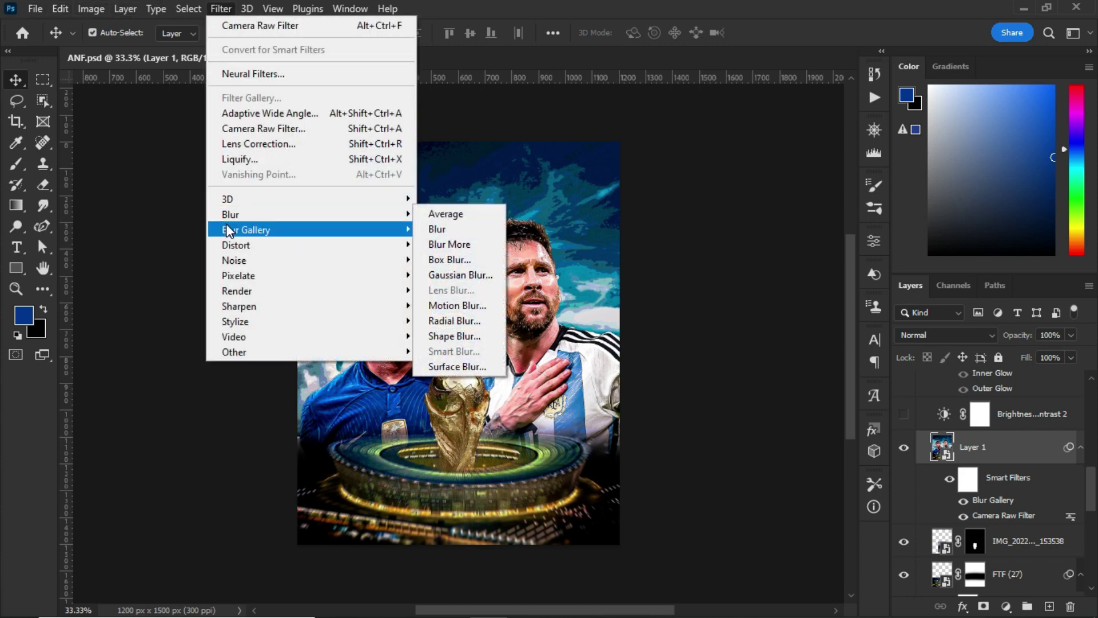
pyautogui.moveTo(399, 250)
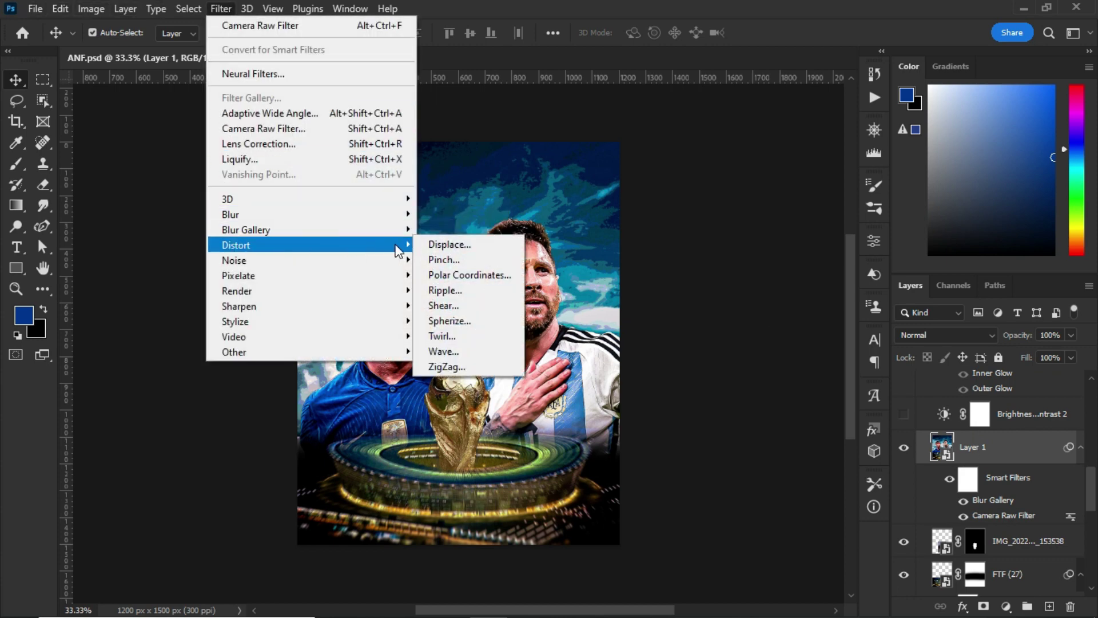
pyautogui.moveTo(400, 230)
pyautogui.click(458, 260)
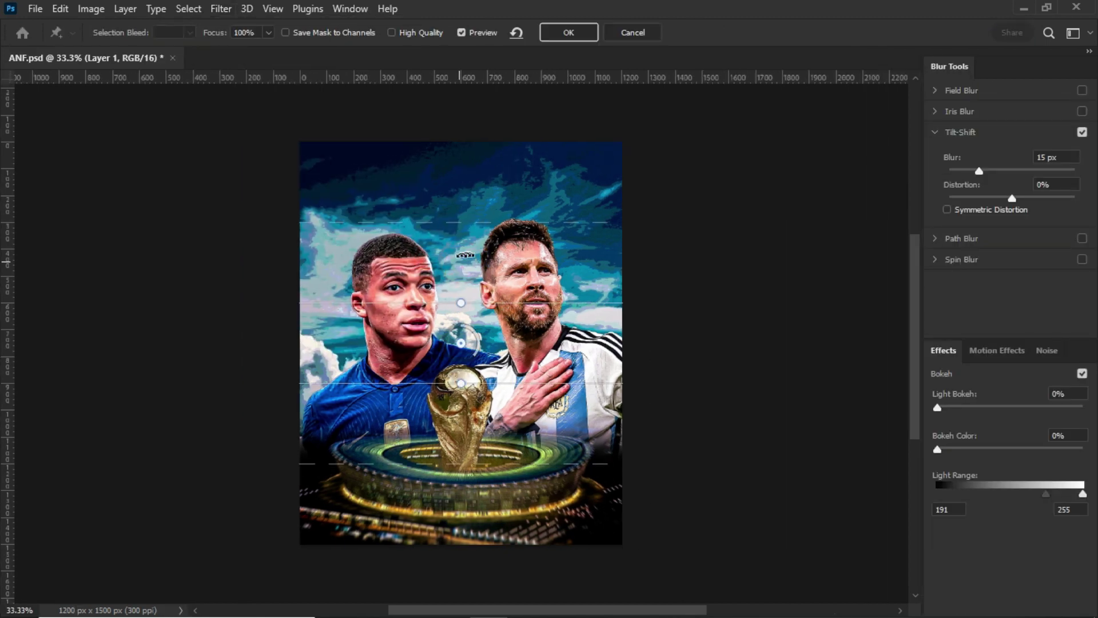
pyautogui.moveTo(470, 254); pyautogui.dragTo(469, 220)
pyautogui.moveTo(465, 302); pyautogui.dragTo(373, 313)
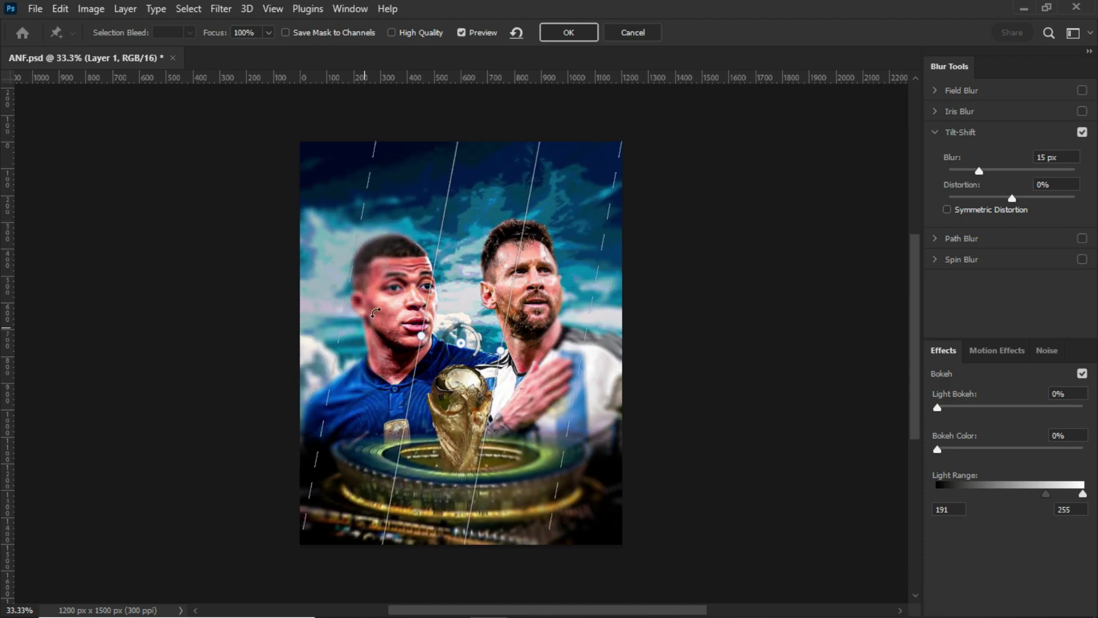
pyautogui.press('Return')
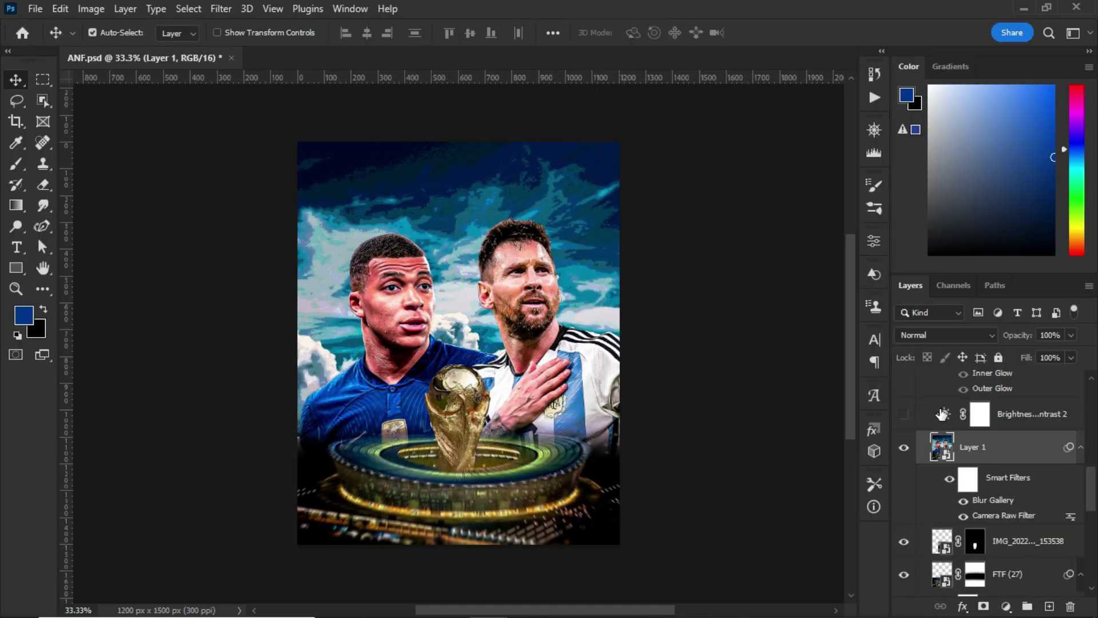
# Show the Brightness/Contrast 2 adjustment above Layer 1 and compare the poster with it off and on
pyautogui.click(903, 415)
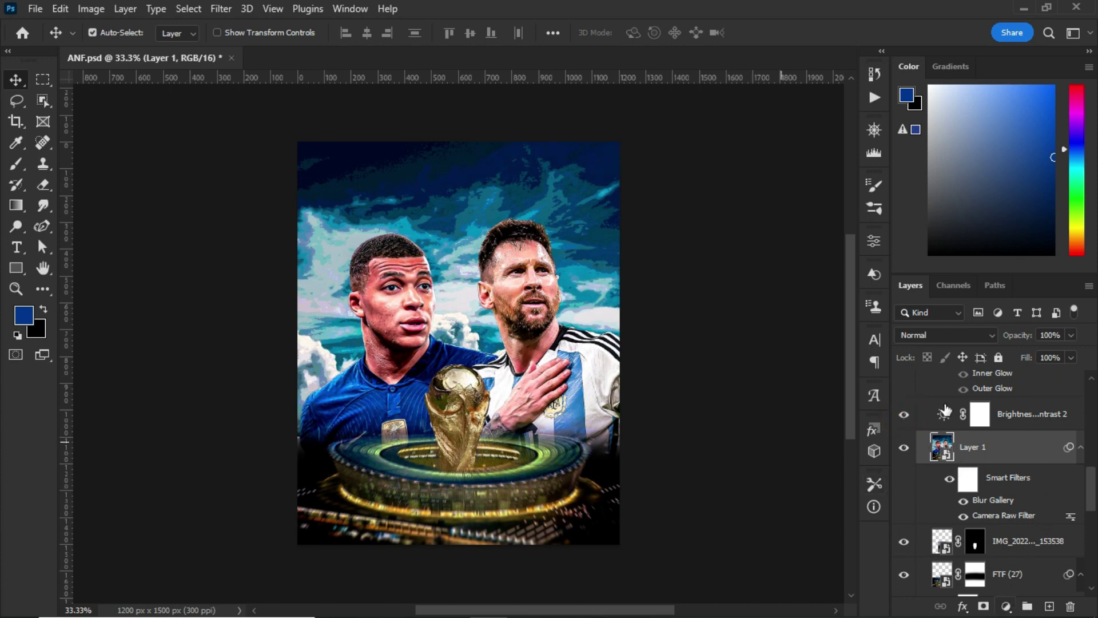
pyautogui.click(904, 416)
pyautogui.click(904, 416)
# Try adding another Brightness/Contrast adjustment layer directly above Layer 1 and delete it
pyautogui.click(1006, 607)
pyautogui.click(1007, 375)
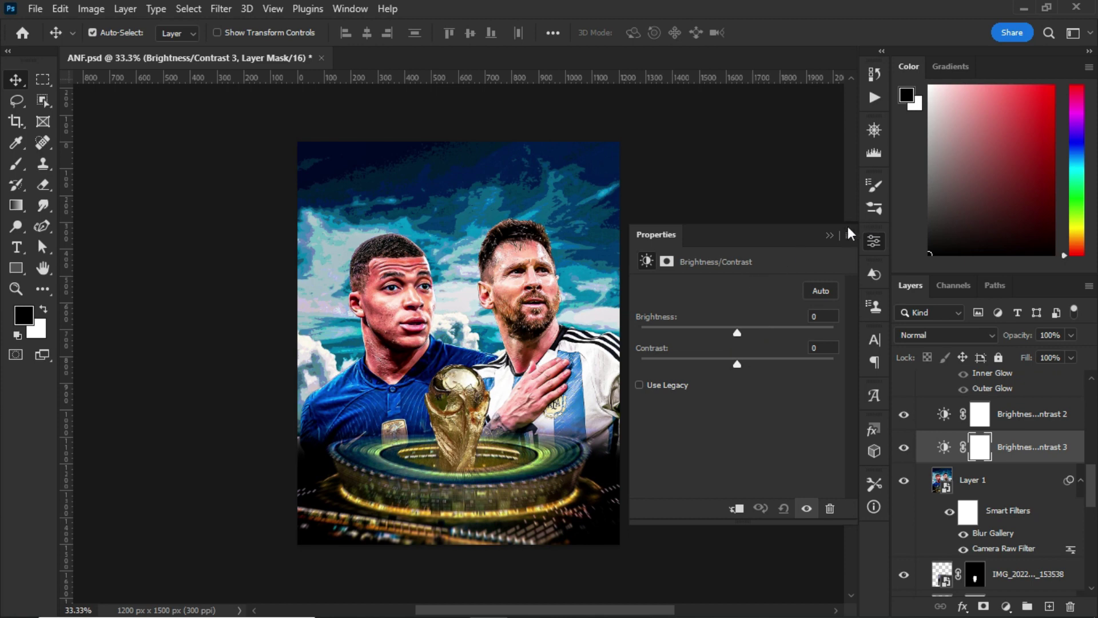
pyautogui.press('Delete')
# Review the Brightness/Contrast 2 layer's settings and examine the adjusted players, trophy and stadium up close
pyautogui.click(922, 410)
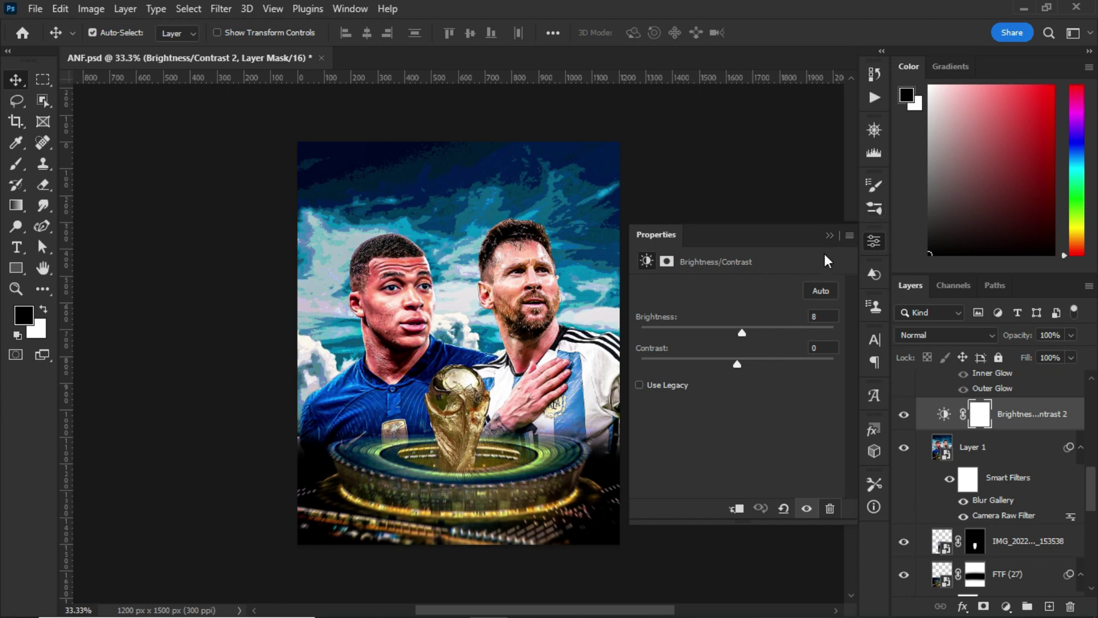
pyautogui.click(829, 235)
pyautogui.scroll(3, 983, 446)
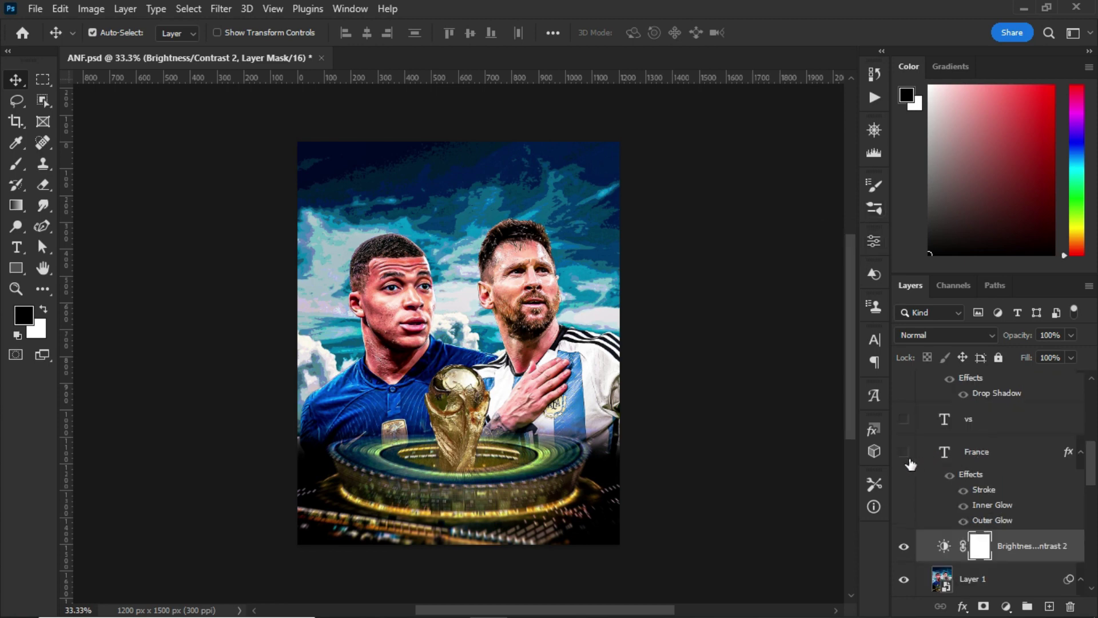
pyautogui.scroll(1, 509, 341)
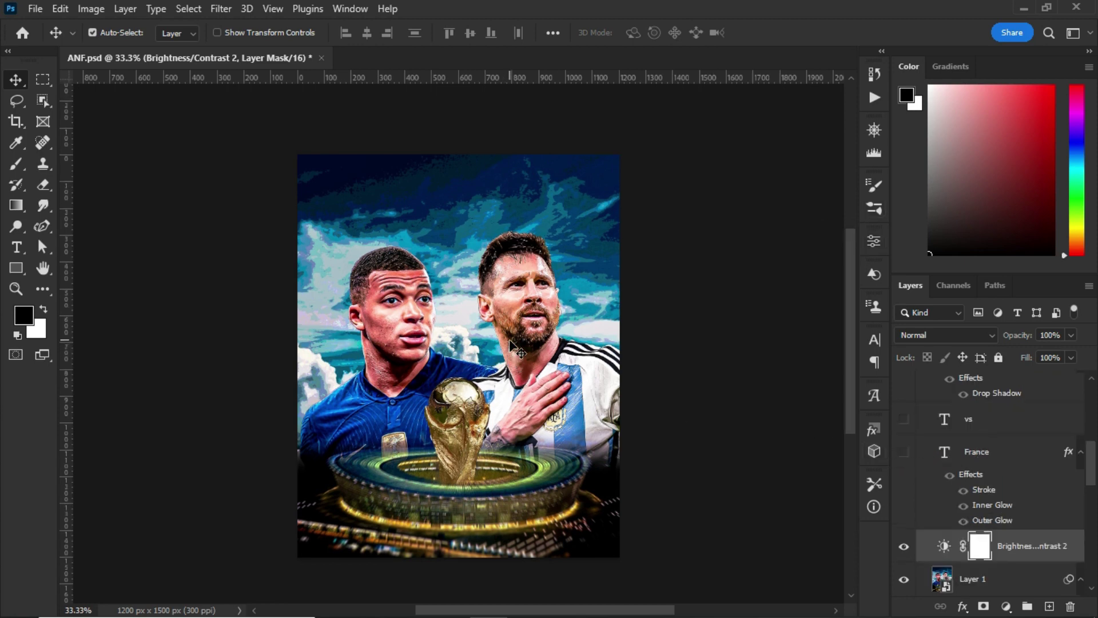
pyautogui.hotkey('ctrl', '+')
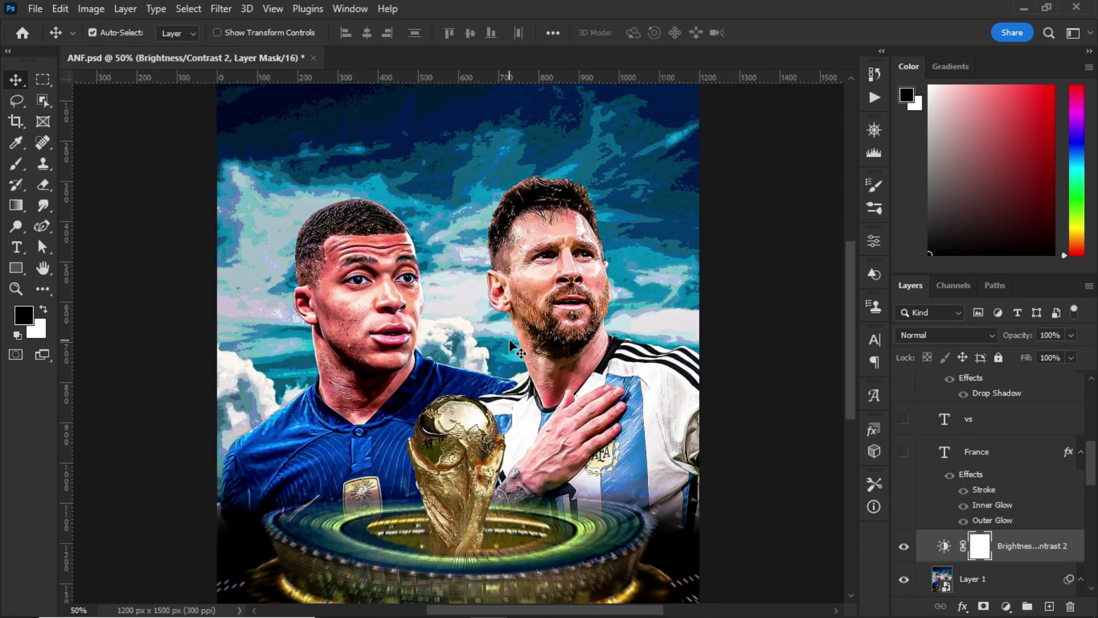
pyautogui.scroll(-5, 715, 305)
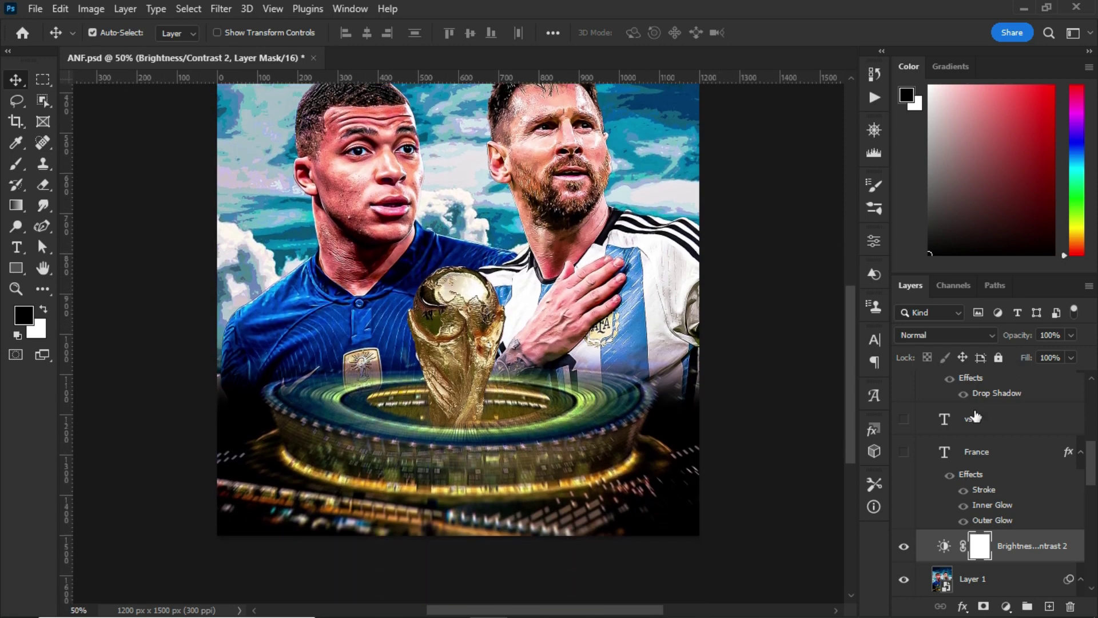
# Show the France, vs and Lorem ipsum text layers over the stadium
pyautogui.click(903, 452)
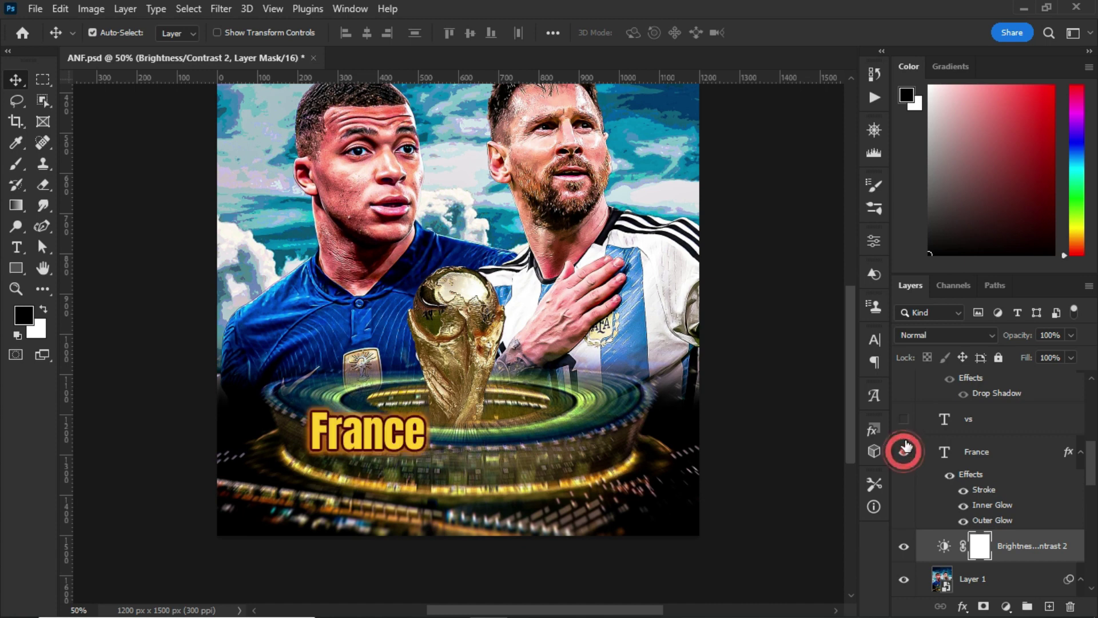
pyautogui.click(904, 420)
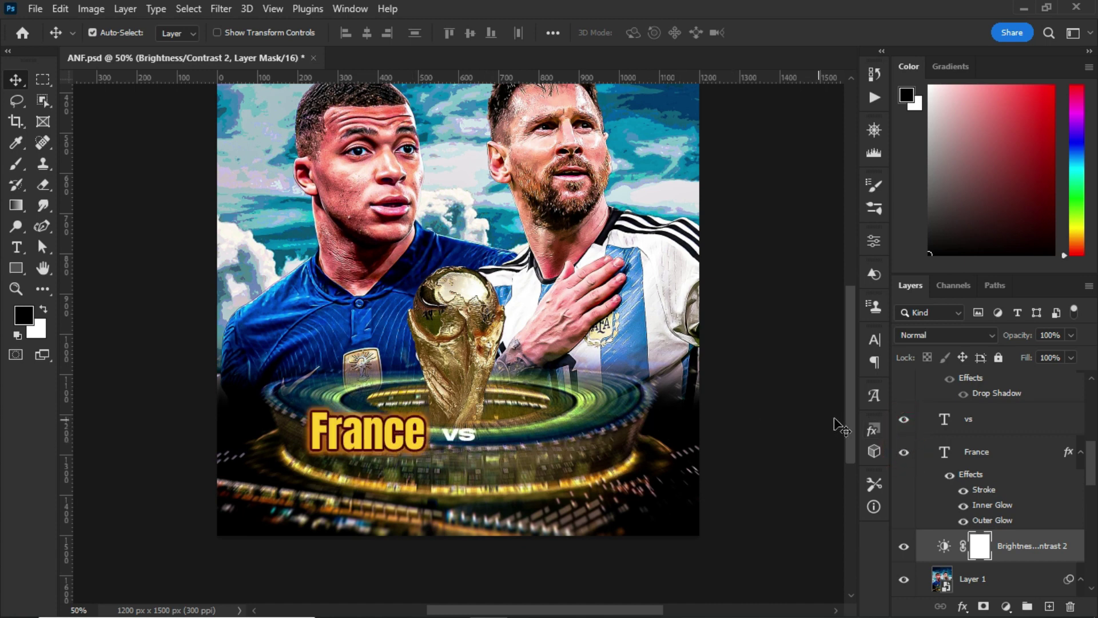
pyautogui.scroll(1, 901, 418)
pyautogui.click(904, 390)
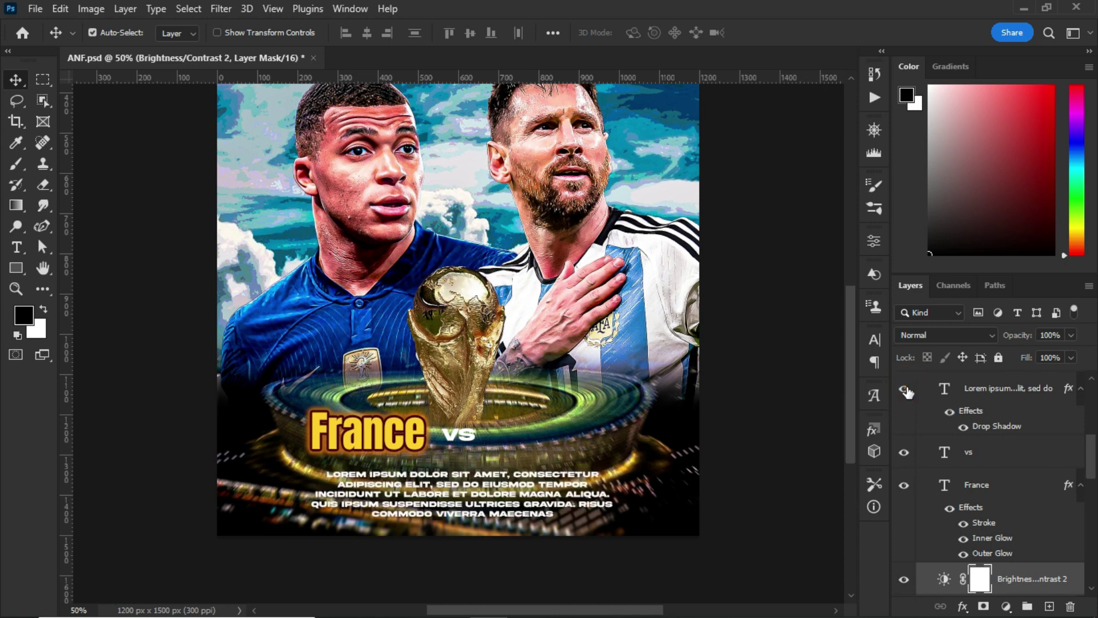
# Try showing the masked FINALS! text layer and hide it again
pyautogui.scroll(4, 1017, 426)
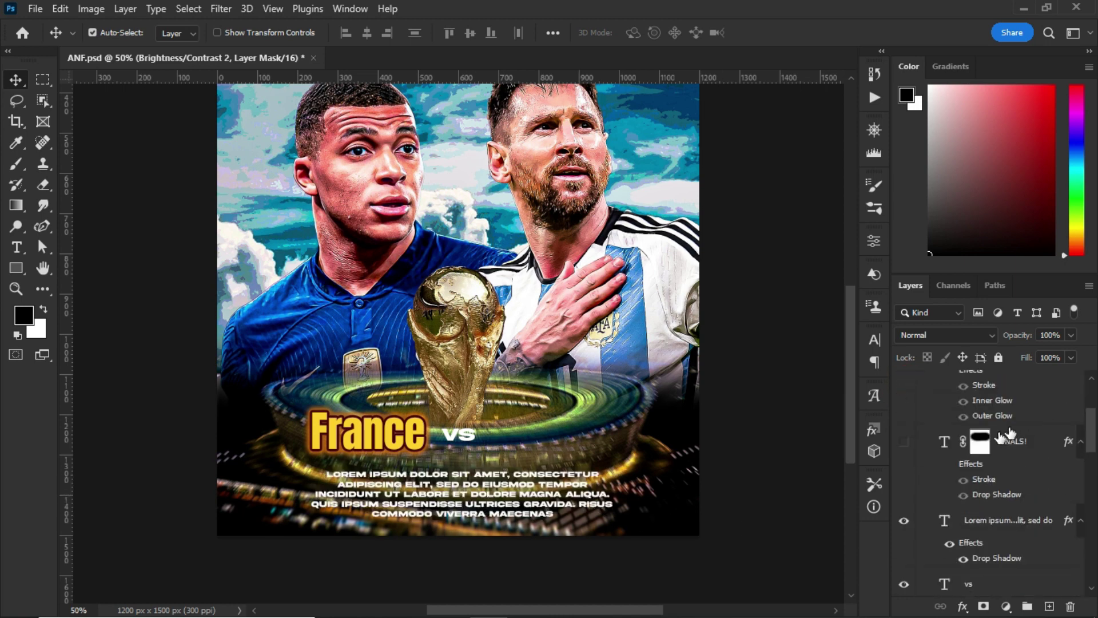
pyautogui.click(904, 441)
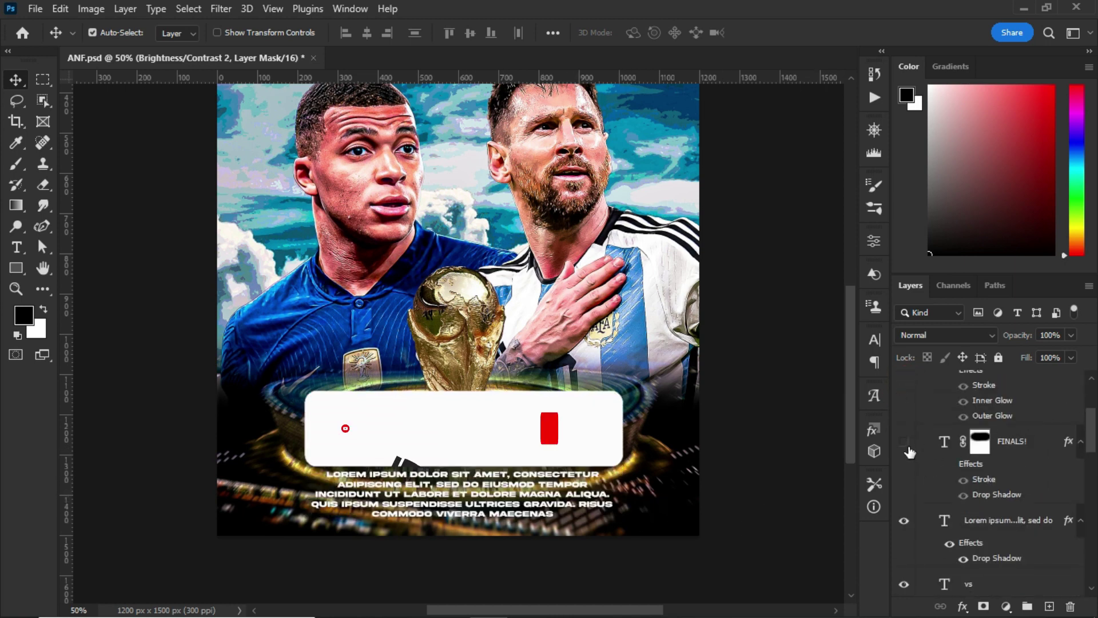
pyautogui.click(904, 443)
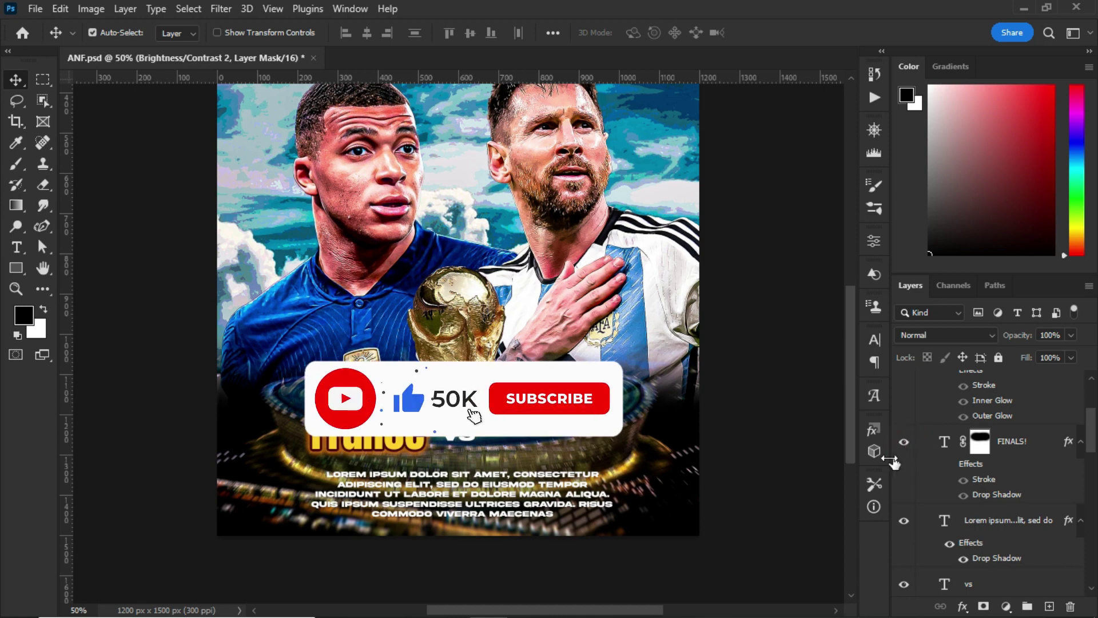
pyautogui.hotkey('ctrl', '-')
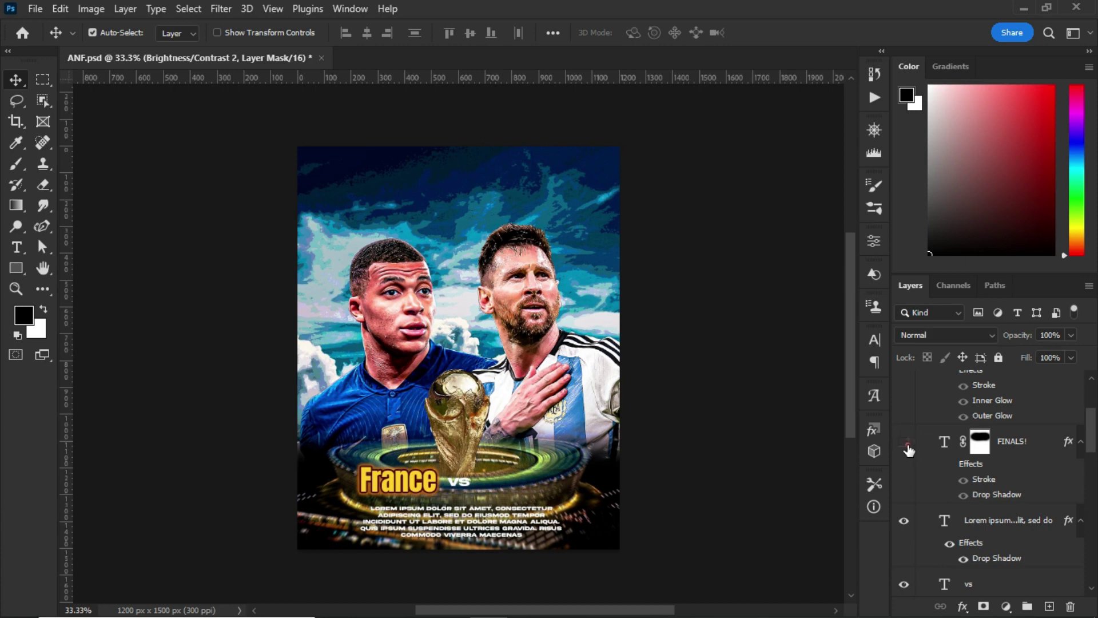
# Show the Argentina and Kinston Designs text layers, and turn on the Argentina layer's effects
pyautogui.scroll(3, 909, 450)
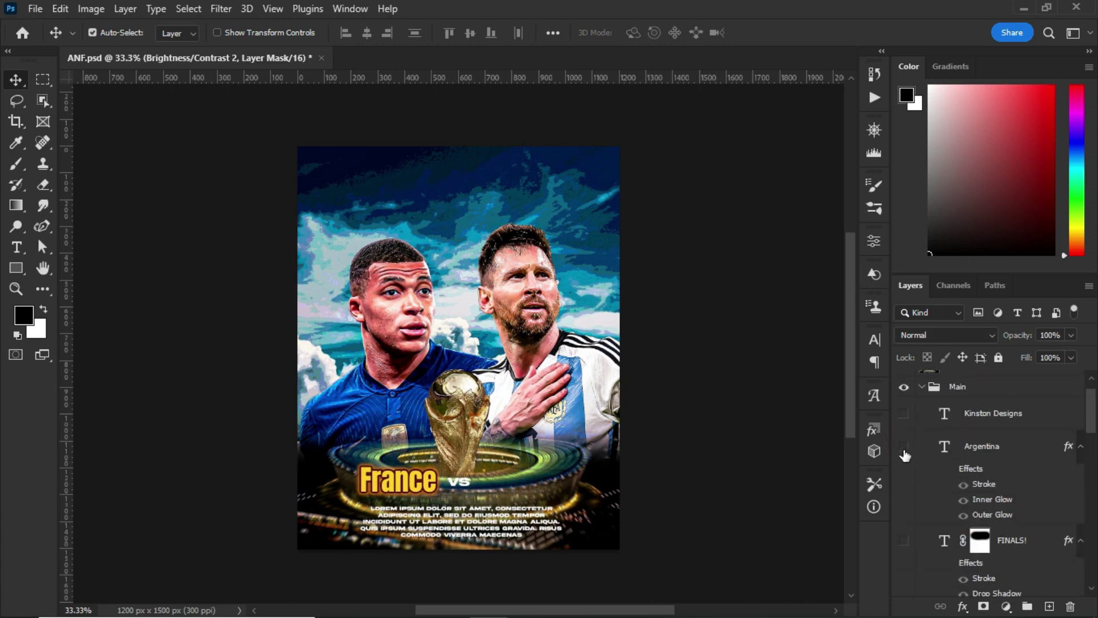
pyautogui.click(903, 446)
pyautogui.click(903, 414)
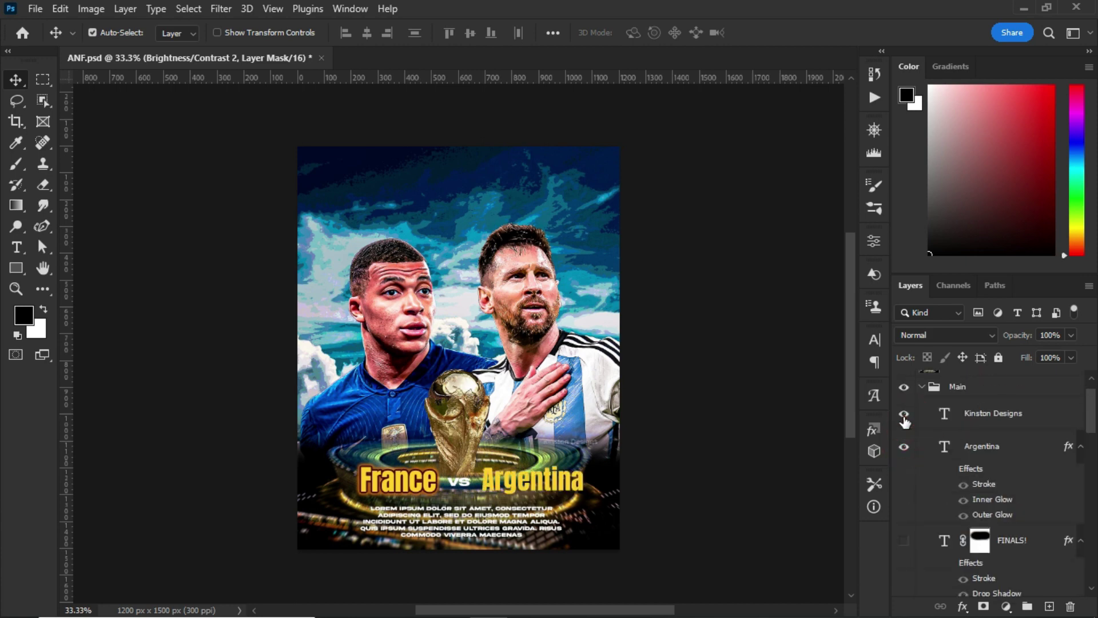
pyautogui.click(950, 469)
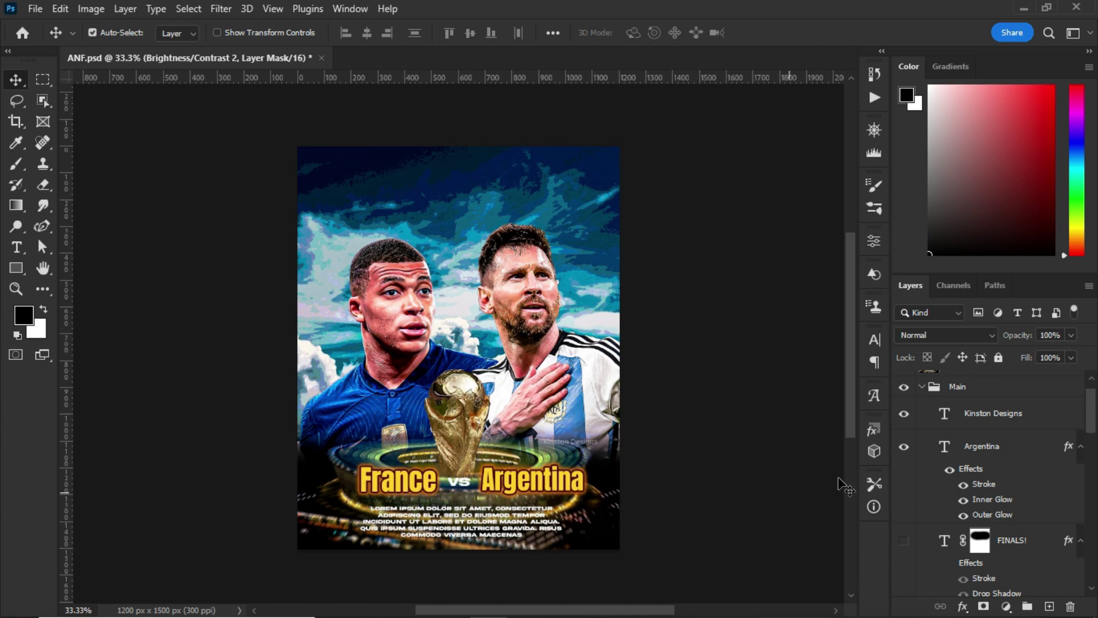
# Review the Argentina text layer's Stroke, Inner Glow and Outer Glow settings without changing them, and examine the styled text up close
pyautogui.click(990, 449)
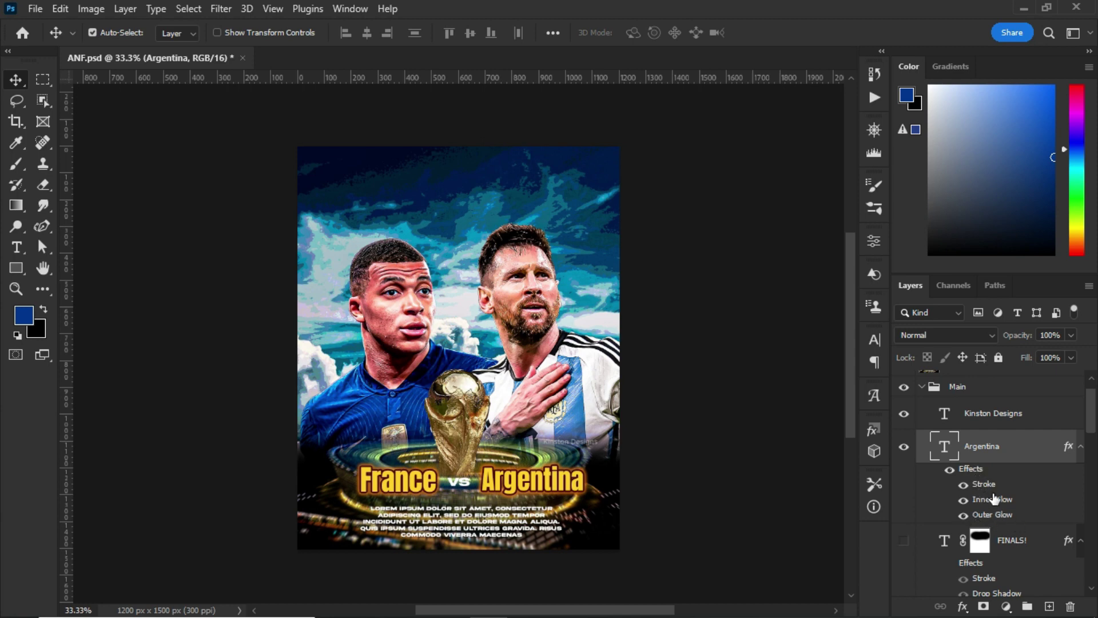
pyautogui.click(963, 606)
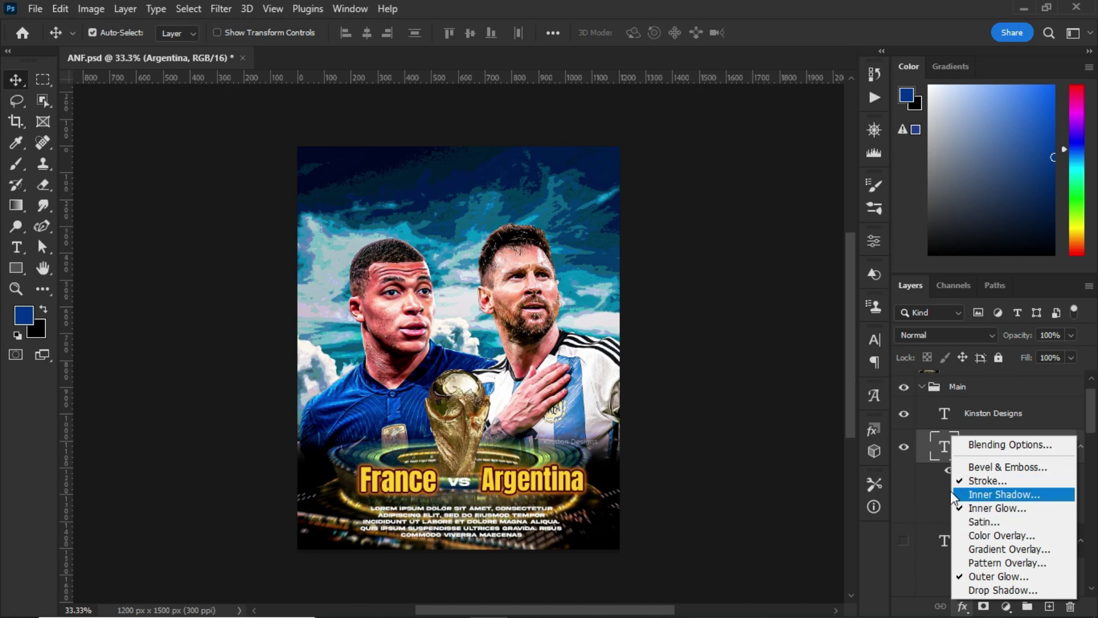
pyautogui.click(932, 502)
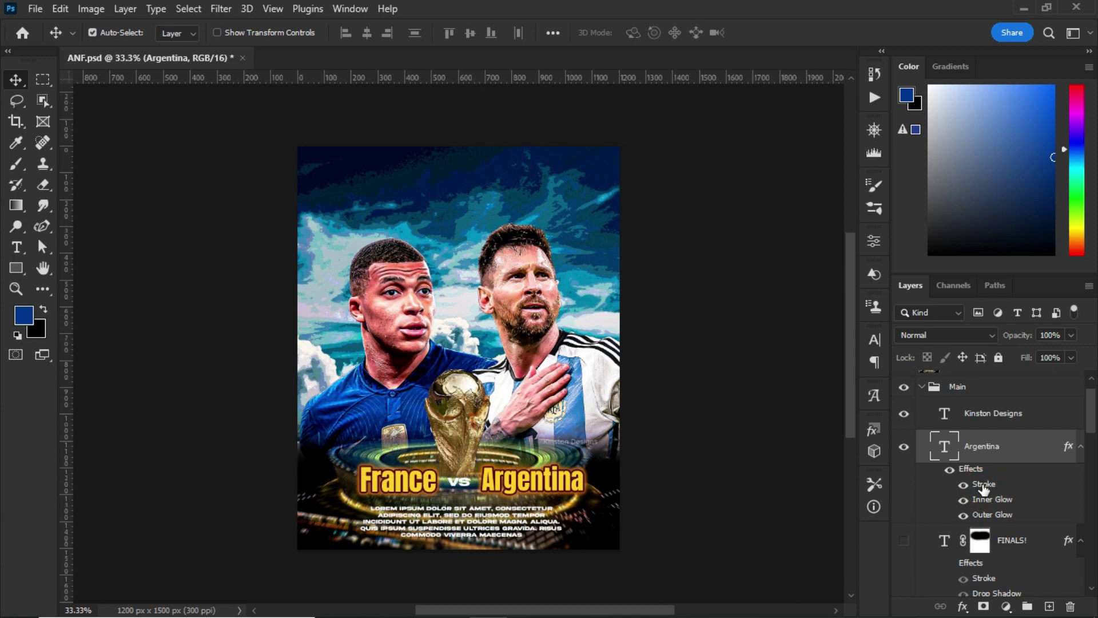
pyautogui.doubleClick(973, 480)
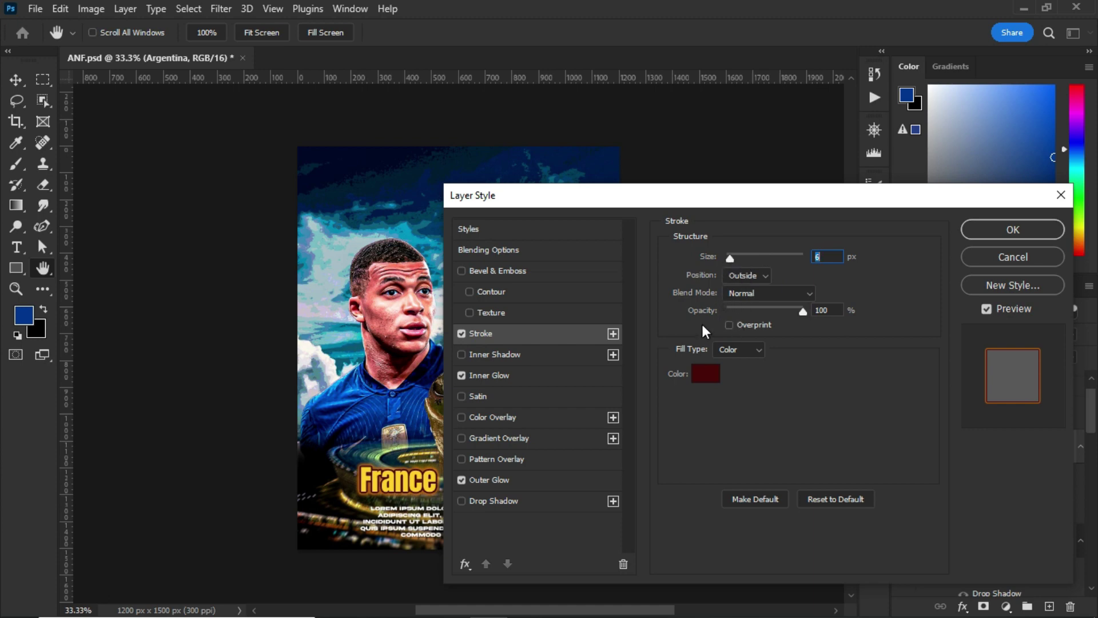
pyautogui.click(513, 378)
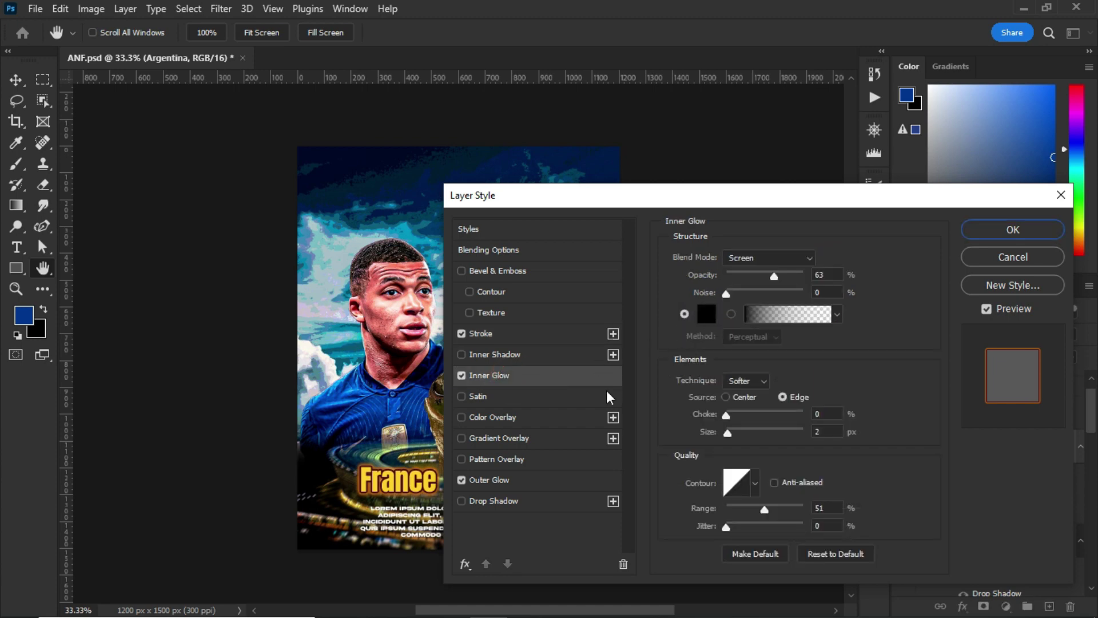
pyautogui.click(484, 480)
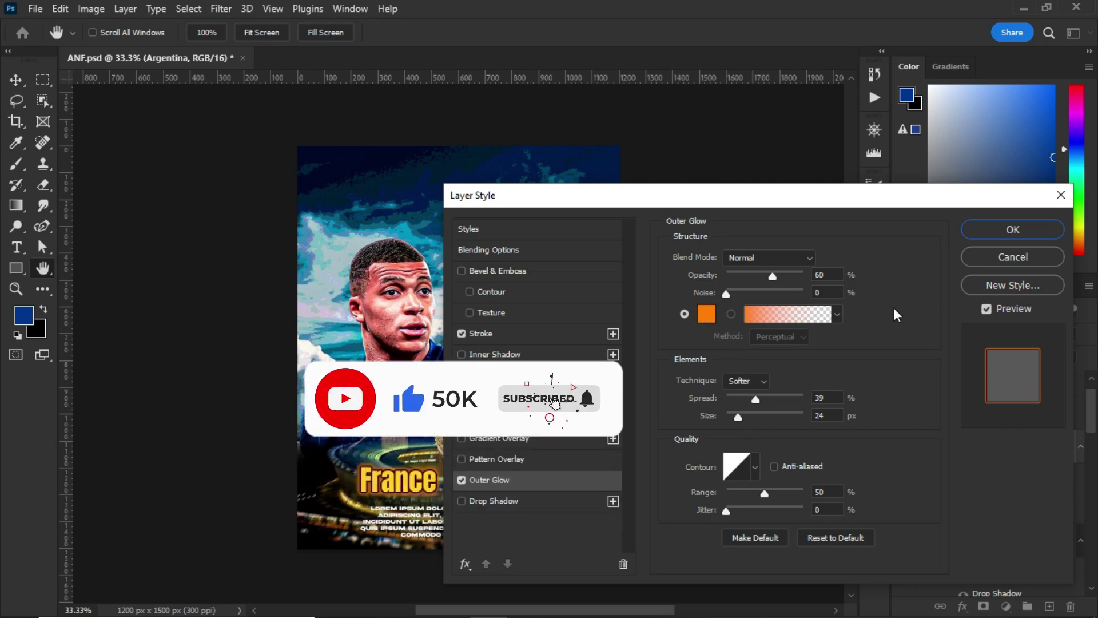
pyautogui.click(997, 258)
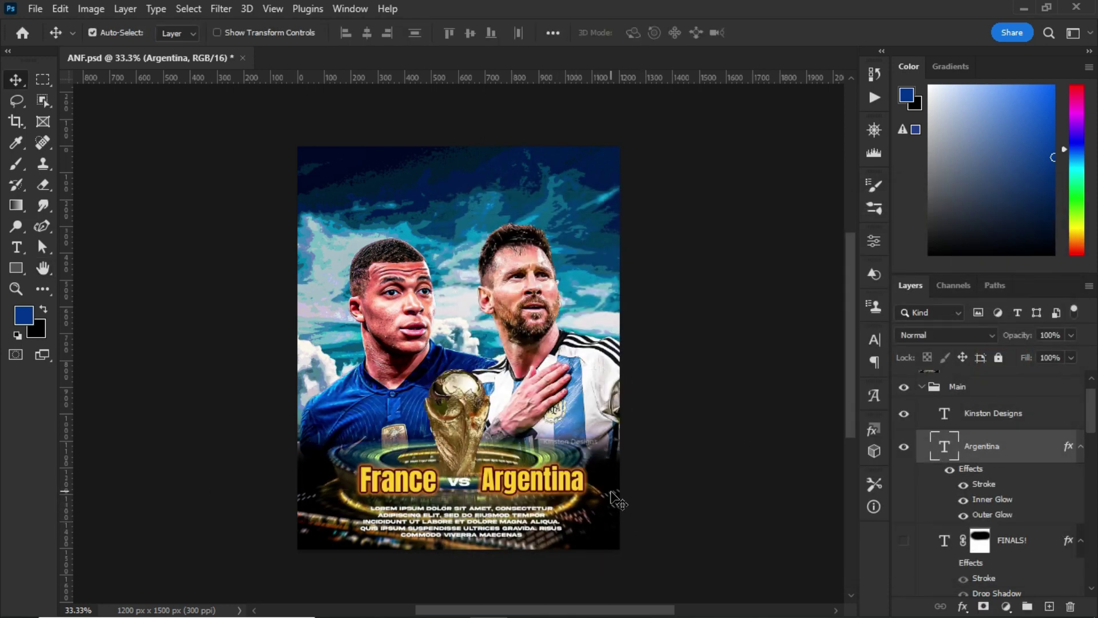
pyautogui.hotkey('ctrl', '+')
pyautogui.scroll(-1, 614, 526)
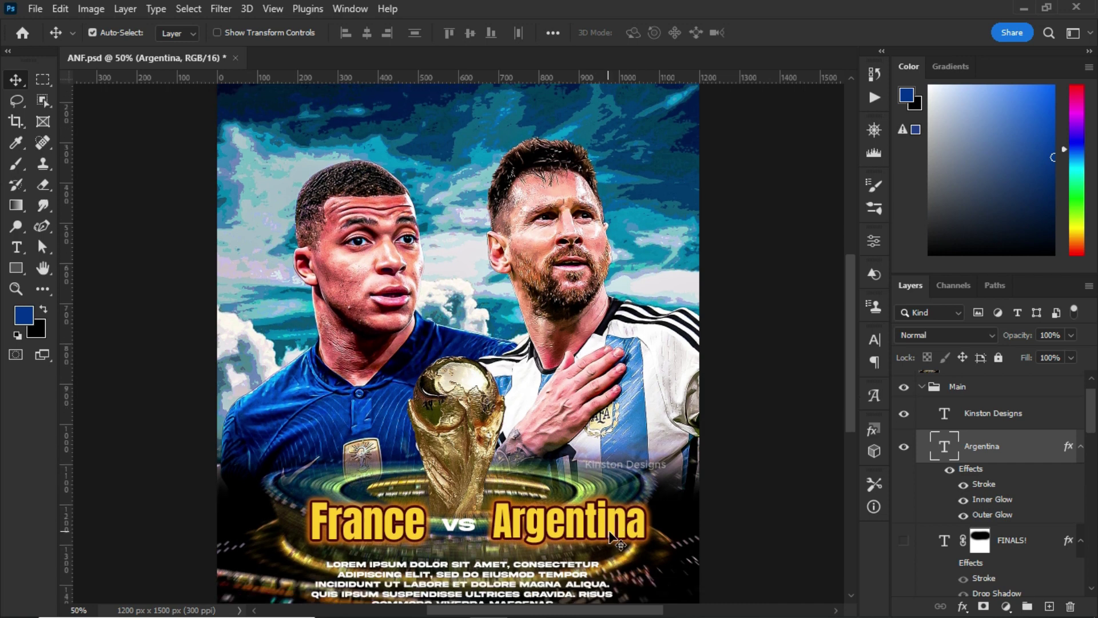
# Show the masked FINALS! text layer above the players and turn on its Stroke and Drop Shadow effects
pyautogui.scroll(-1, 600, 522)
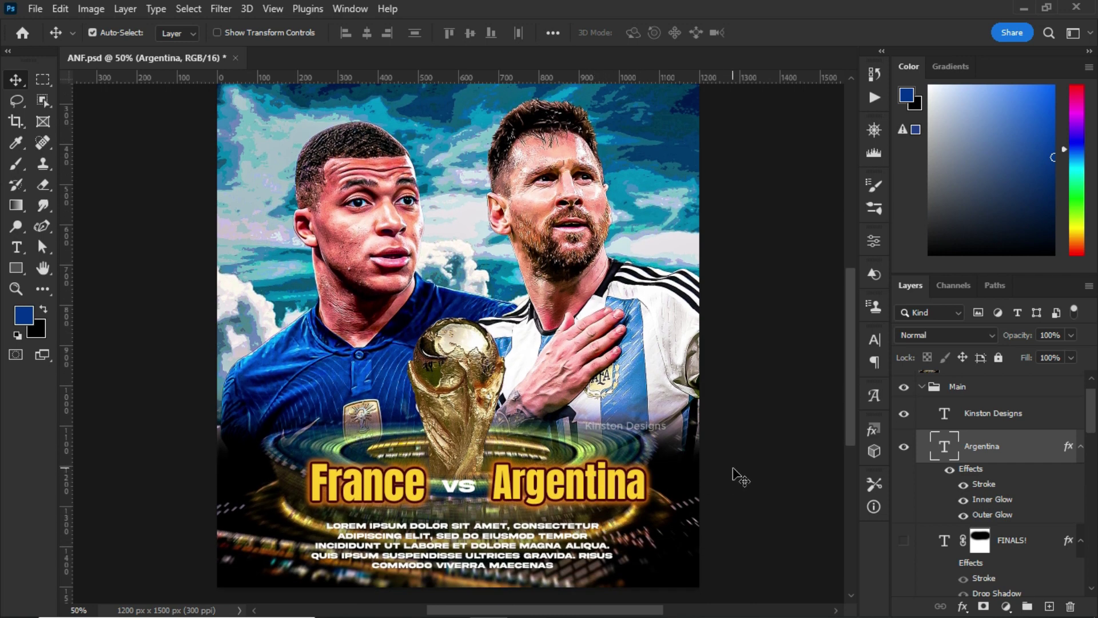
pyautogui.scroll(-2, 1023, 503)
pyautogui.scroll(1, 1022, 504)
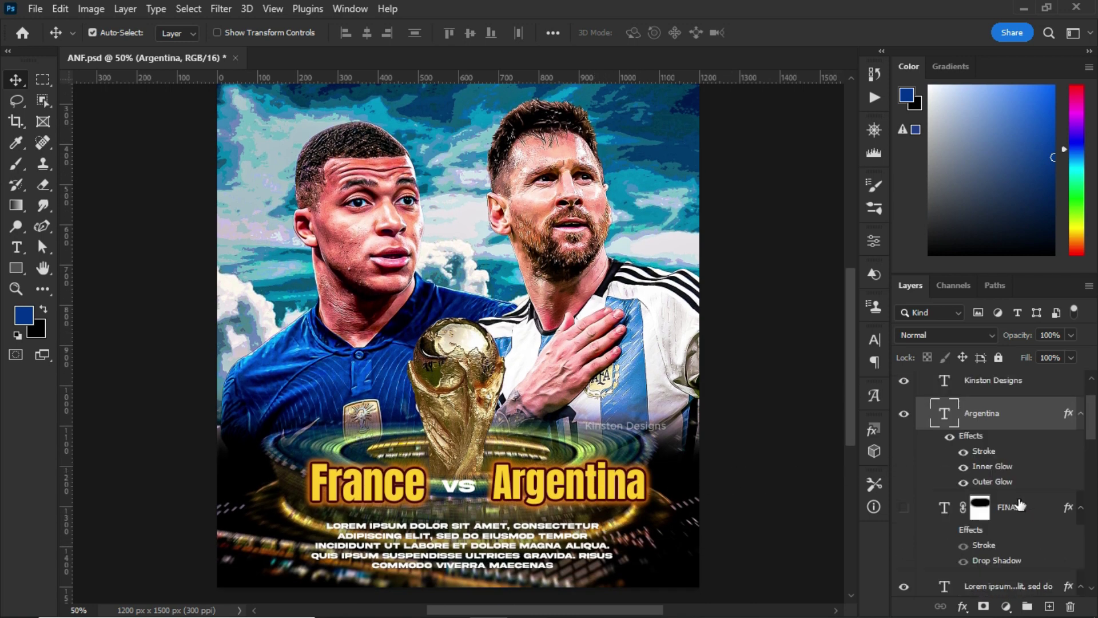
pyautogui.click(904, 508)
pyautogui.scroll(3, 752, 438)
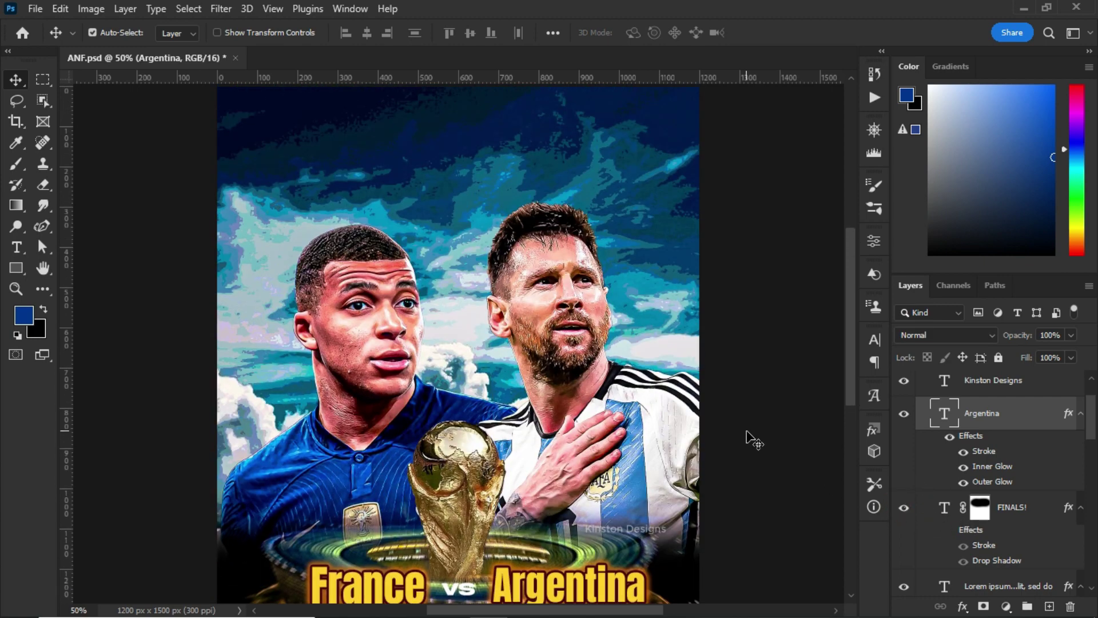
pyautogui.scroll(2, 753, 438)
pyautogui.scroll(-1, 752, 438)
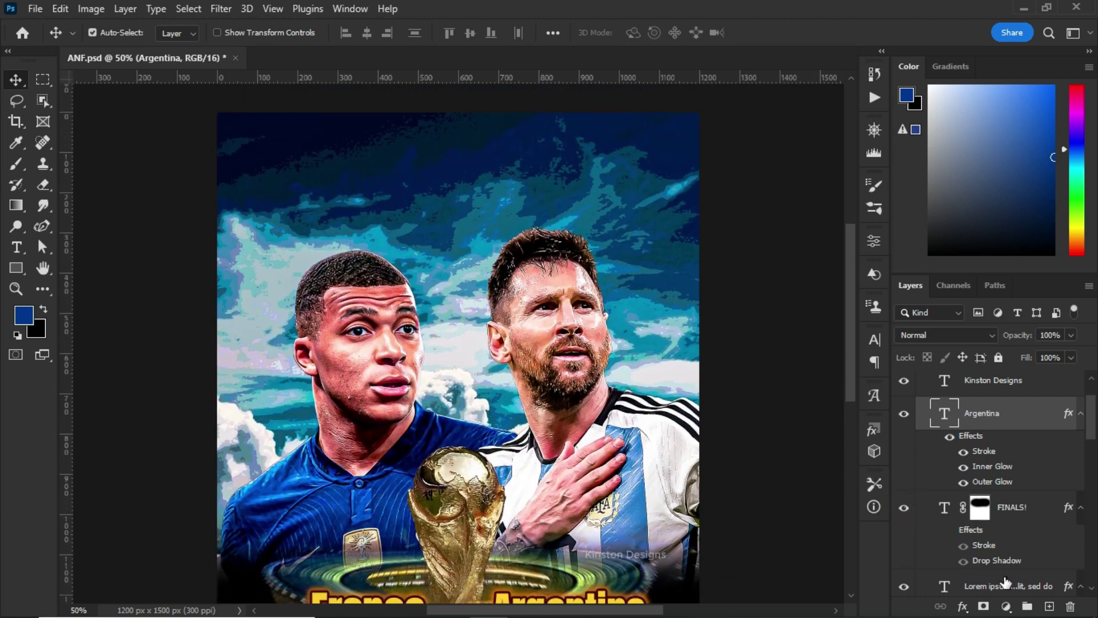
pyautogui.click(949, 531)
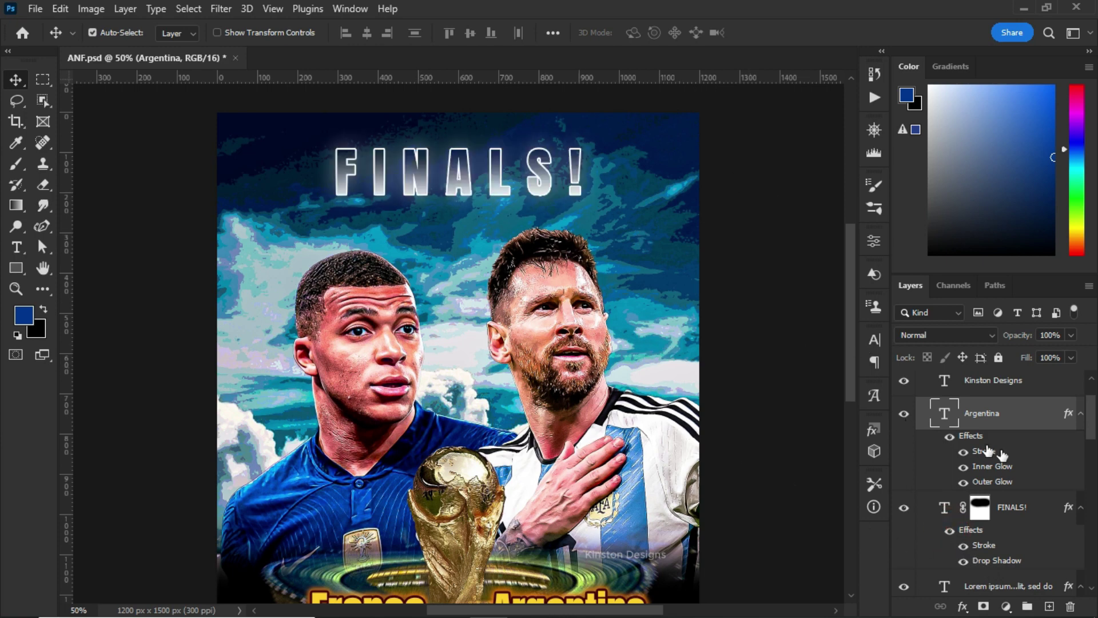
# Preview the FINALS! text at a higher and then 0% fill opacity, review its Stroke and Drop Shadow settings, and discard any changes
pyautogui.click(1046, 508)
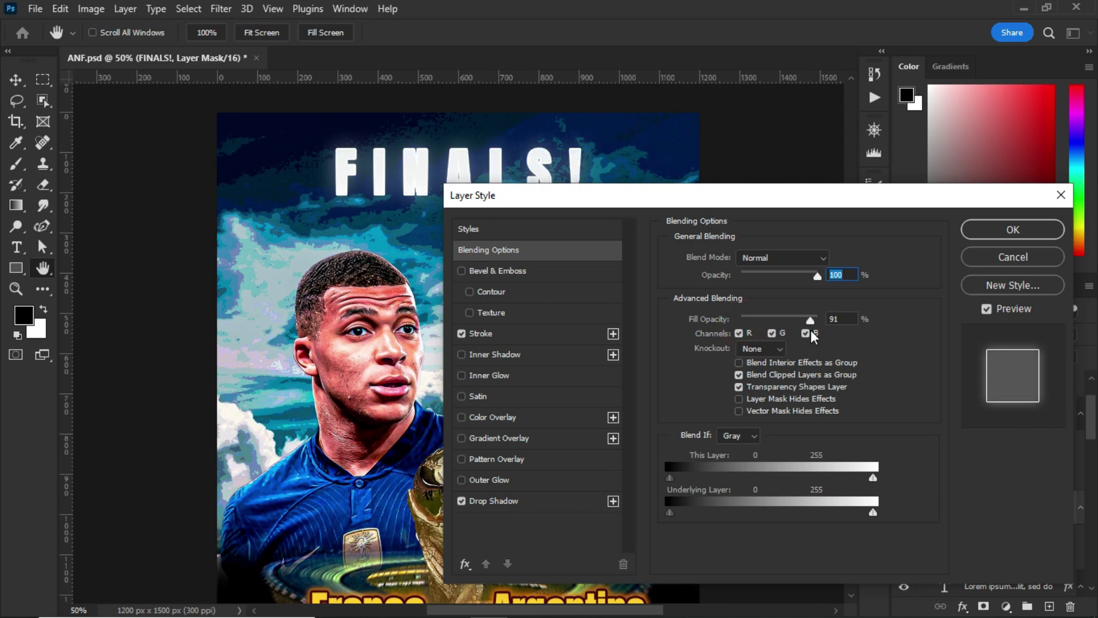
pyautogui.click(709, 323)
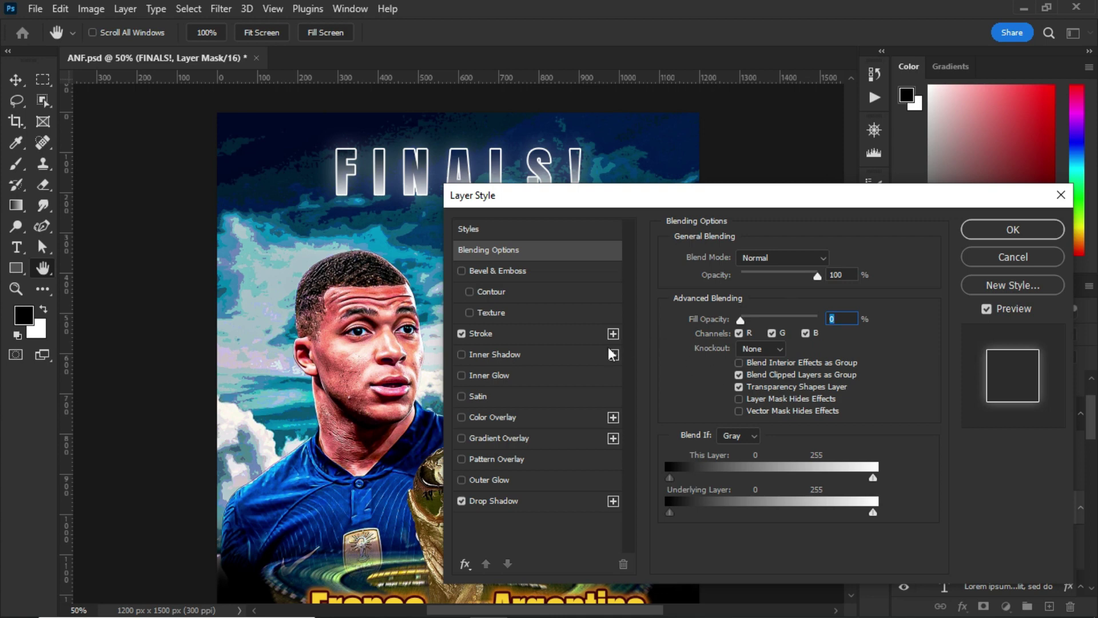
pyautogui.click(510, 333)
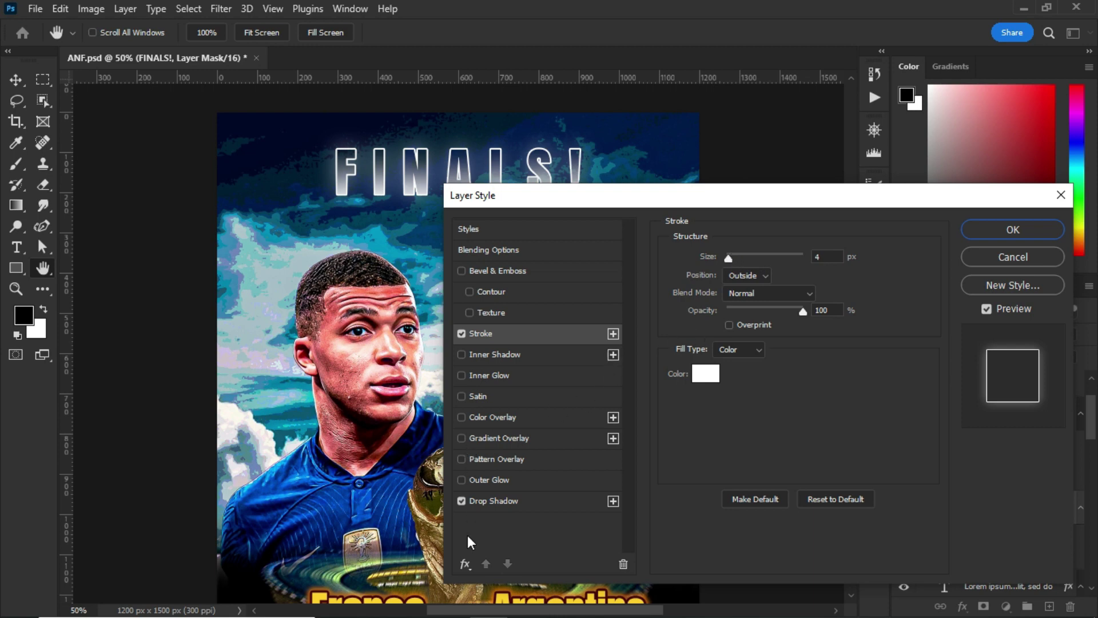
pyautogui.click(514, 501)
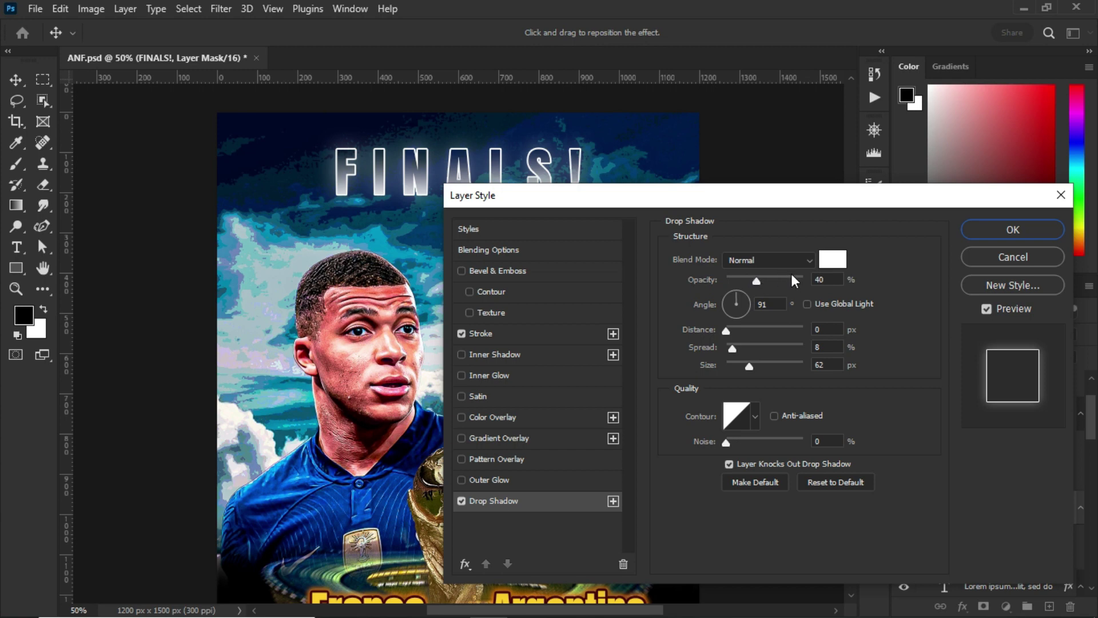
pyautogui.click(983, 256)
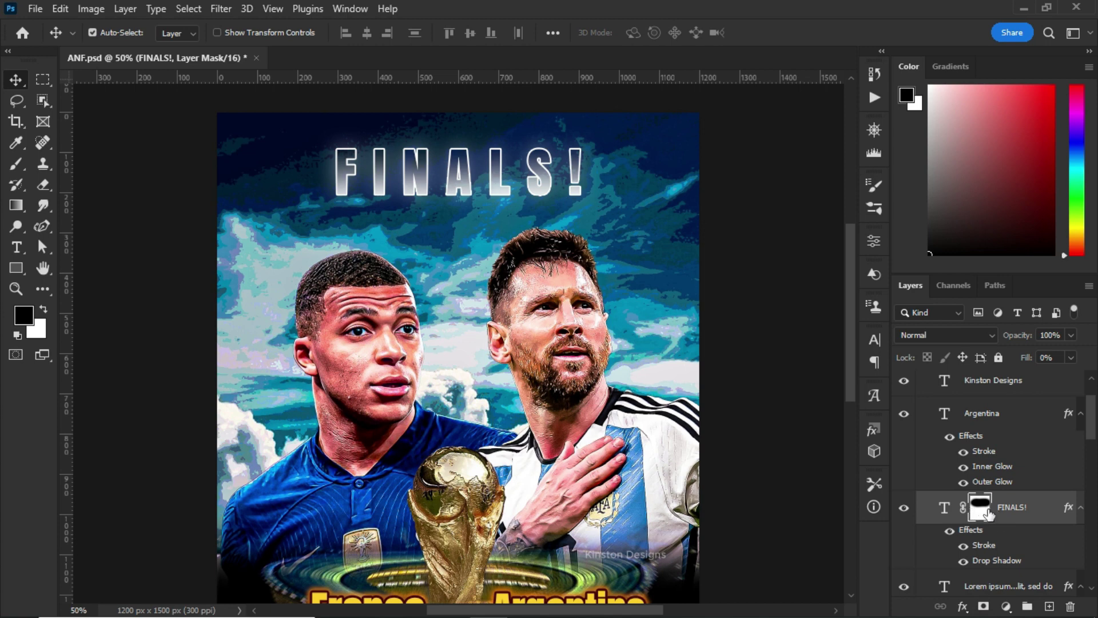
# Examine the complete poster, from the FINALS! heading down to the text over the stadium
pyautogui.click(13, 167)
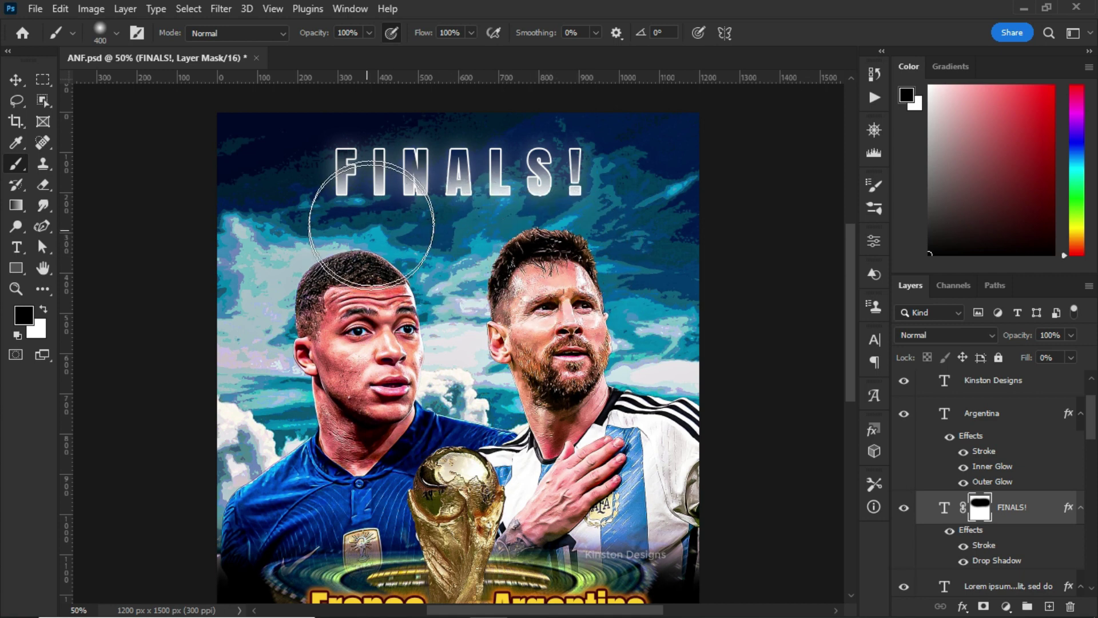
pyautogui.click(16, 81)
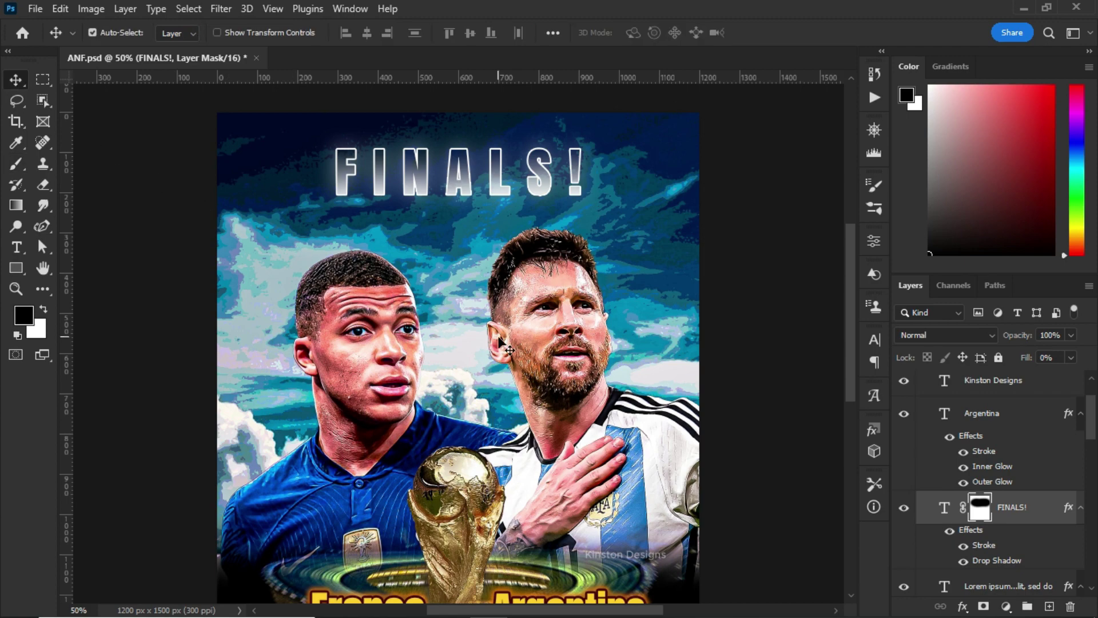
pyautogui.hotkey('ctrl', '-')
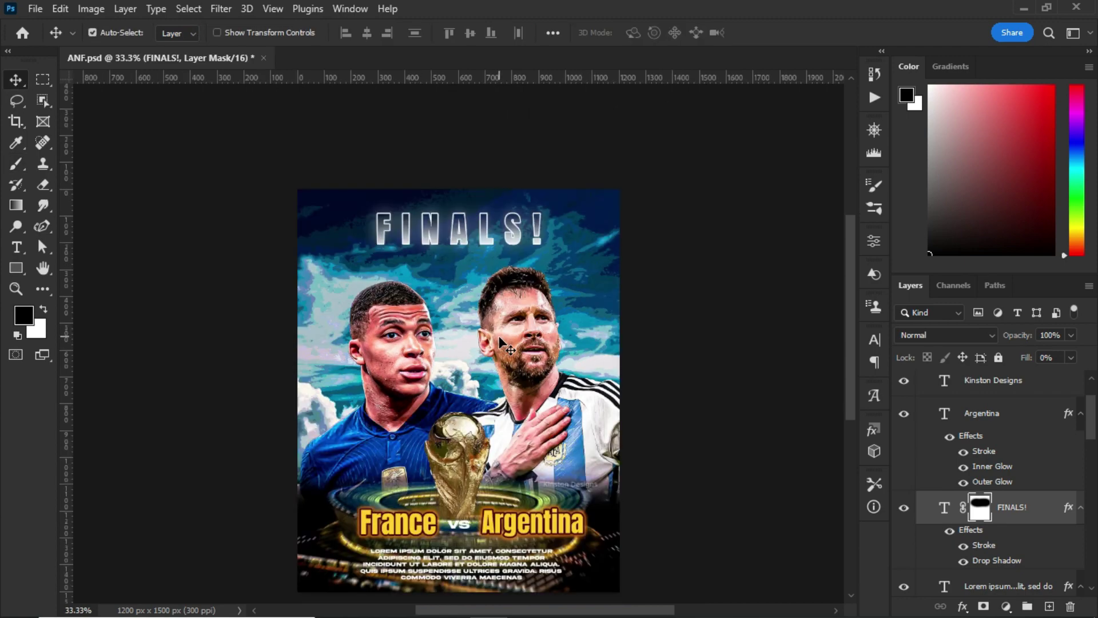
pyautogui.hotkey('ctrl', '+')
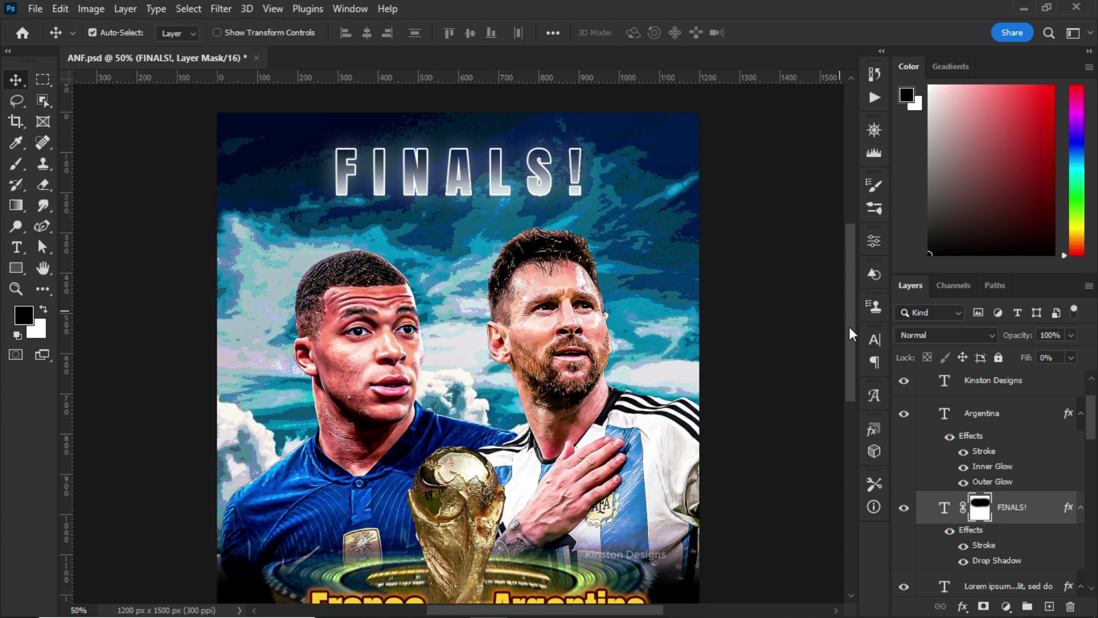
pyautogui.scroll(3, 953, 400)
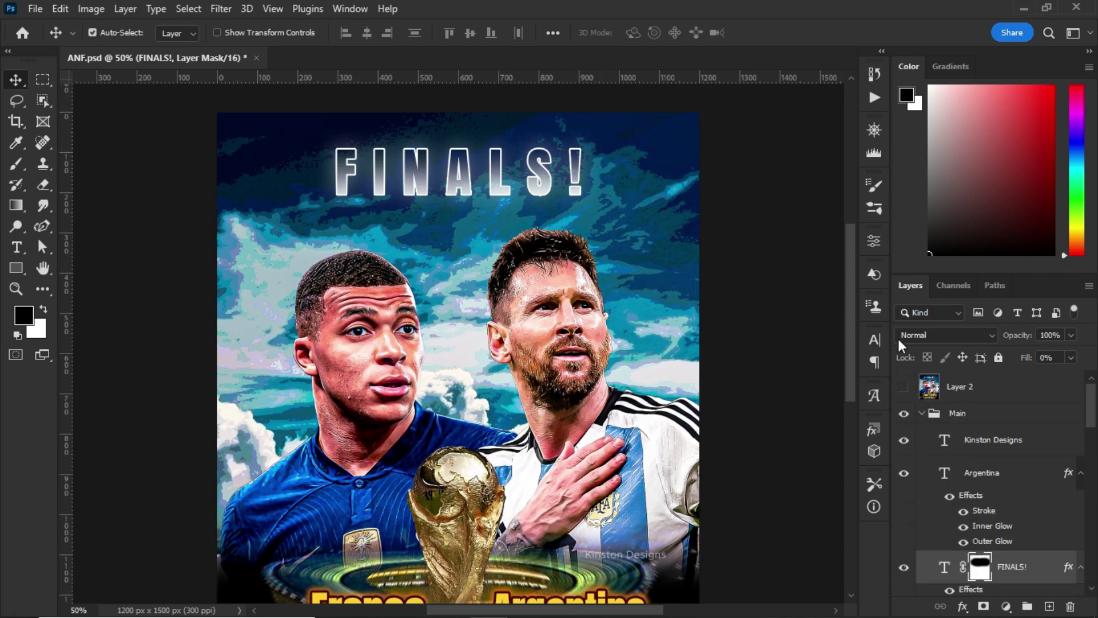
pyautogui.moveTo(854, 276); pyautogui.dragTo(859, 304)
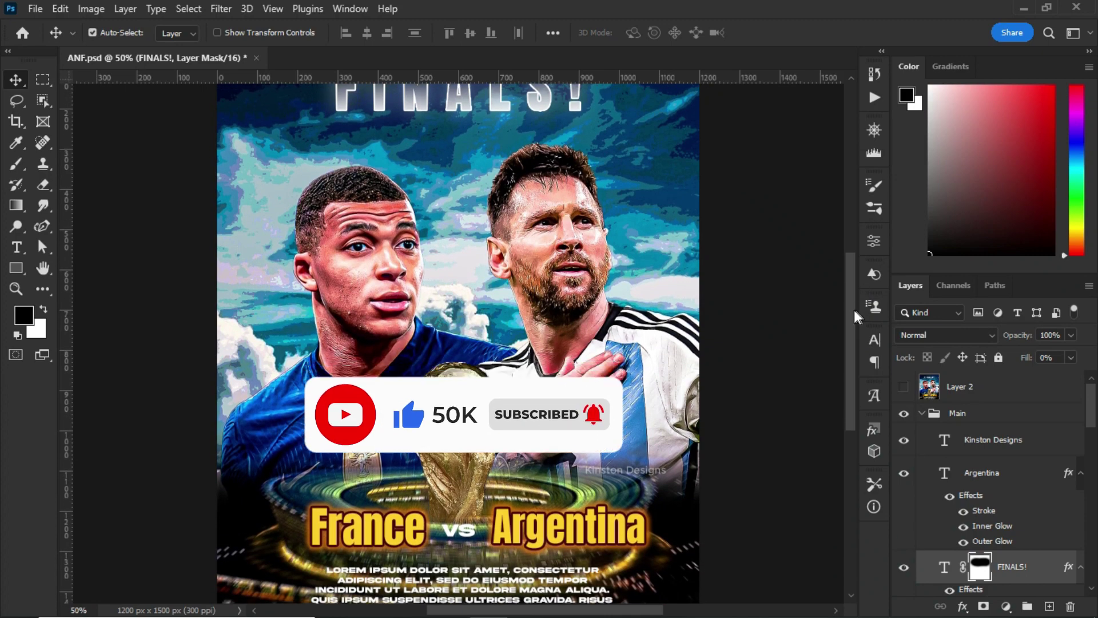
pyautogui.scroll(3, 753, 311)
pyautogui.scroll(-1, 752, 309)
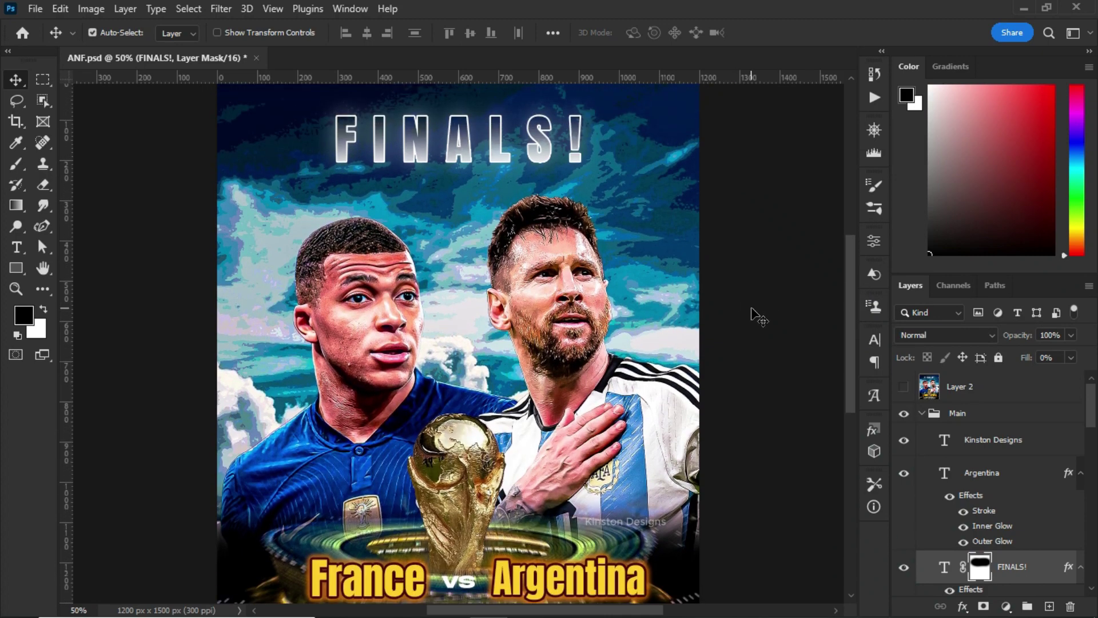